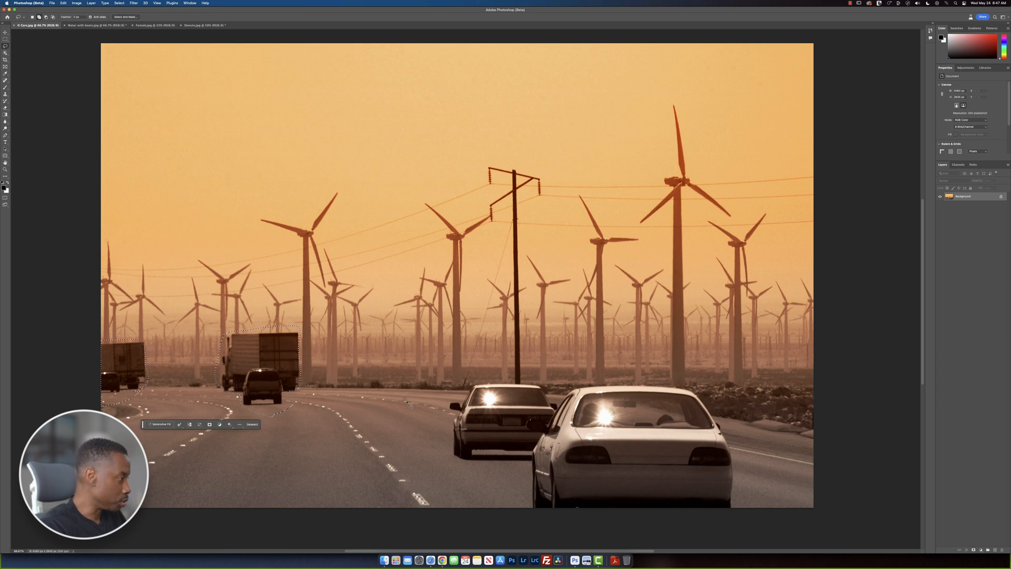
# Step: Finish lassoing the trucks and cars on the highway and remove them with Generative Fill, leaving the prompt empty
pyautogui.moveTo(457, 399)
pyautogui.mouseDown()
pyautogui.moveTo(450, 461)
pyautogui.moveTo(519, 474)
pyautogui.moveTo(534, 519)
pyautogui.moveTo(717, 545)
pyautogui.moveTo(775, 540)
pyautogui.moveTo(752, 515)
pyautogui.moveTo(723, 421)
pyautogui.moveTo(690, 387)
pyautogui.moveTo(568, 380)
pyautogui.moveTo(555, 400)
pyautogui.moveTo(525, 382)
pyautogui.moveTo(463, 387)
pyautogui.mouseUp()
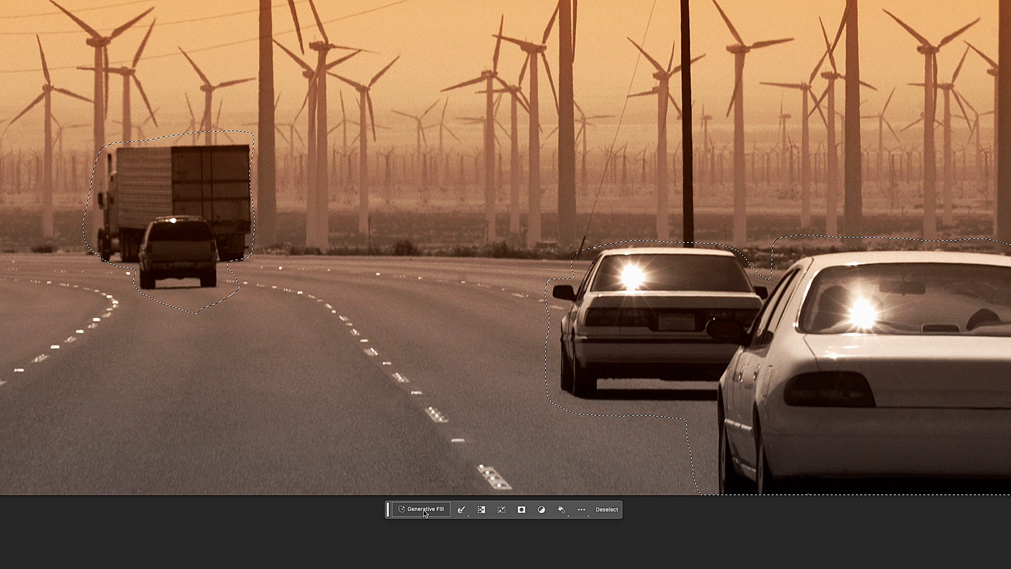
pyautogui.click(424, 510)
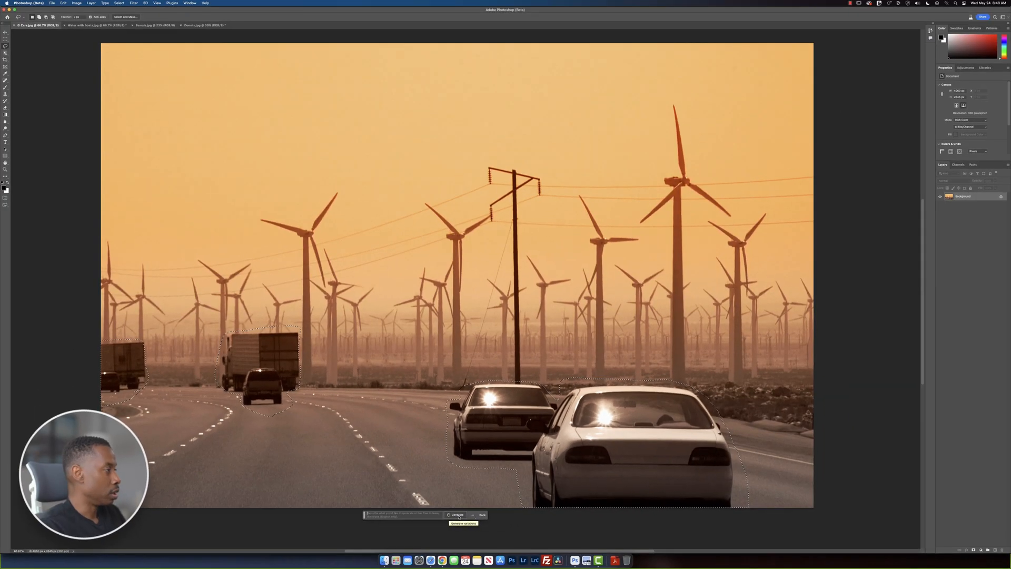
pyautogui.click(566, 509)
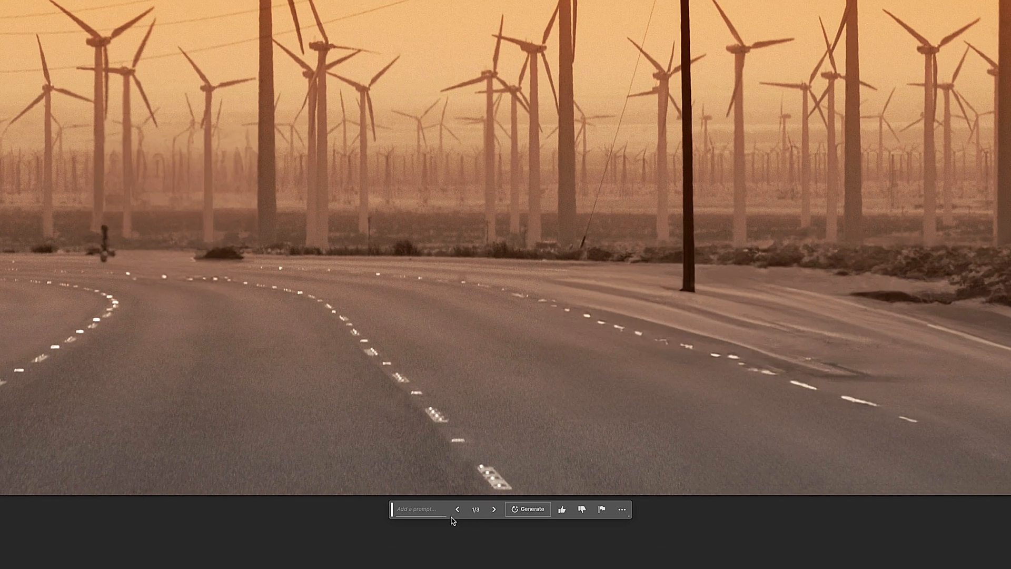
# Step: Step through the three generated versions of the empty highway and settle on the second variation
pyautogui.click(495, 510)
pyautogui.click(495, 510)
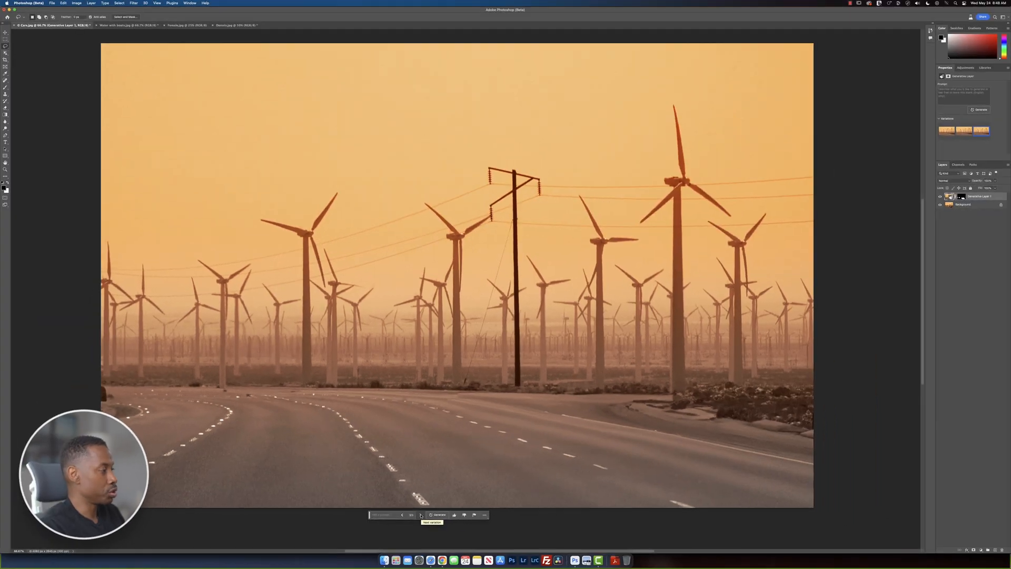
pyautogui.click(441, 510)
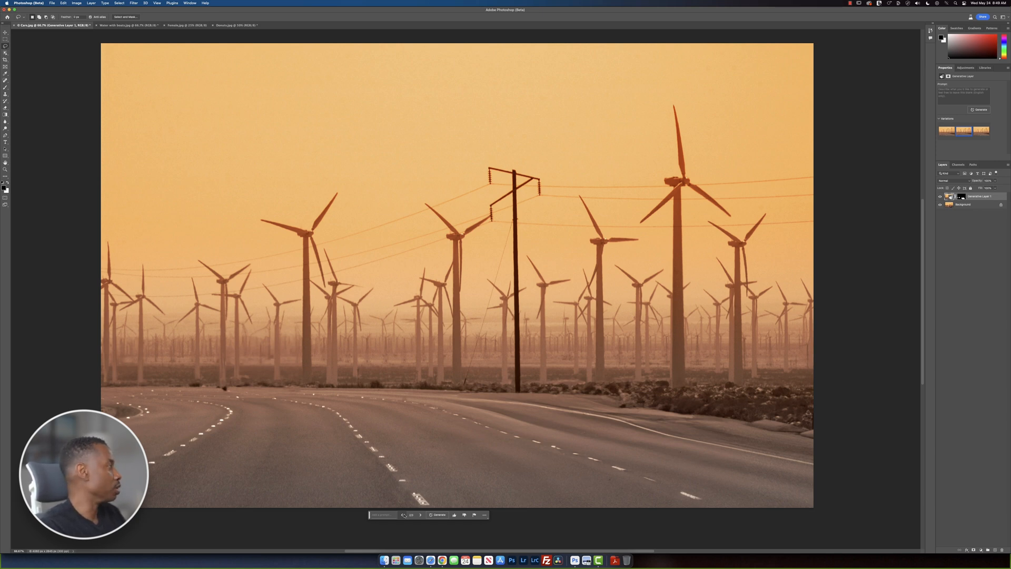
# Step: In the lake photo with the boats, lasso the leaves and branches along the left side and remove them with an empty-prompt Generative Fill
pyautogui.click(127, 25)
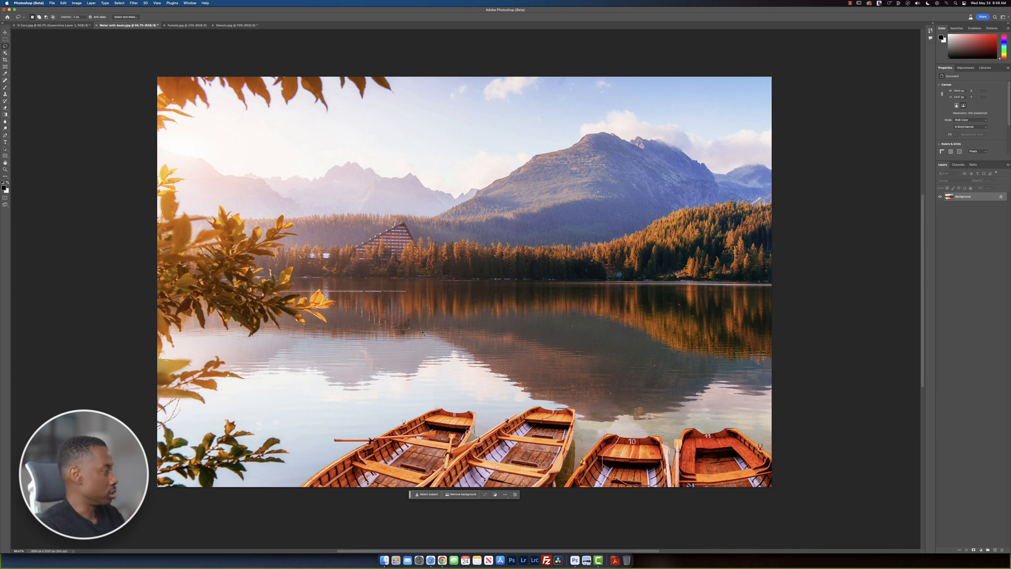
pyautogui.scroll(-1, 214, 210)
pyautogui.scroll(2, 234, 128)
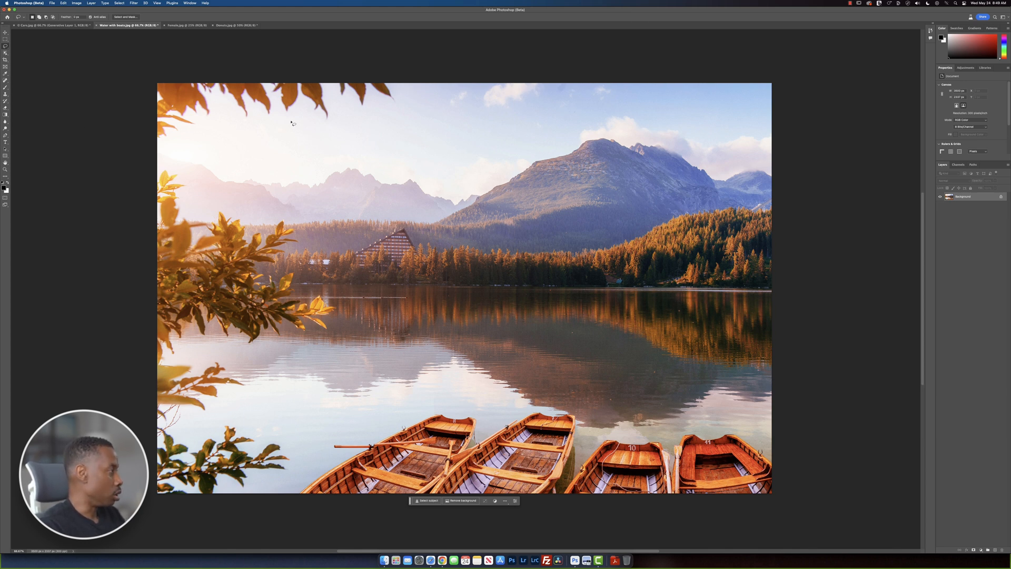
pyautogui.moveTo(385, 81)
pyautogui.mouseDown()
pyautogui.moveTo(398, 106)
pyautogui.moveTo(327, 125)
pyautogui.moveTo(302, 107)
pyautogui.moveTo(251, 122)
pyautogui.moveTo(225, 111)
pyautogui.moveTo(210, 208)
pyautogui.moveTo(298, 234)
pyautogui.moveTo(275, 272)
pyautogui.moveTo(326, 330)
pyautogui.moveTo(238, 345)
pyautogui.moveTo(175, 341)
pyautogui.moveTo(246, 383)
pyautogui.moveTo(182, 431)
pyautogui.moveTo(256, 493)
pyautogui.moveTo(163, 81)
pyautogui.mouseUp()
pyautogui.moveTo(405, 84)
pyautogui.mouseDown()
pyautogui.moveTo(194, 195)
pyautogui.moveTo(326, 336)
pyautogui.moveTo(227, 375)
pyautogui.moveTo(292, 460)
pyautogui.moveTo(121, 38)
pyautogui.mouseUp()
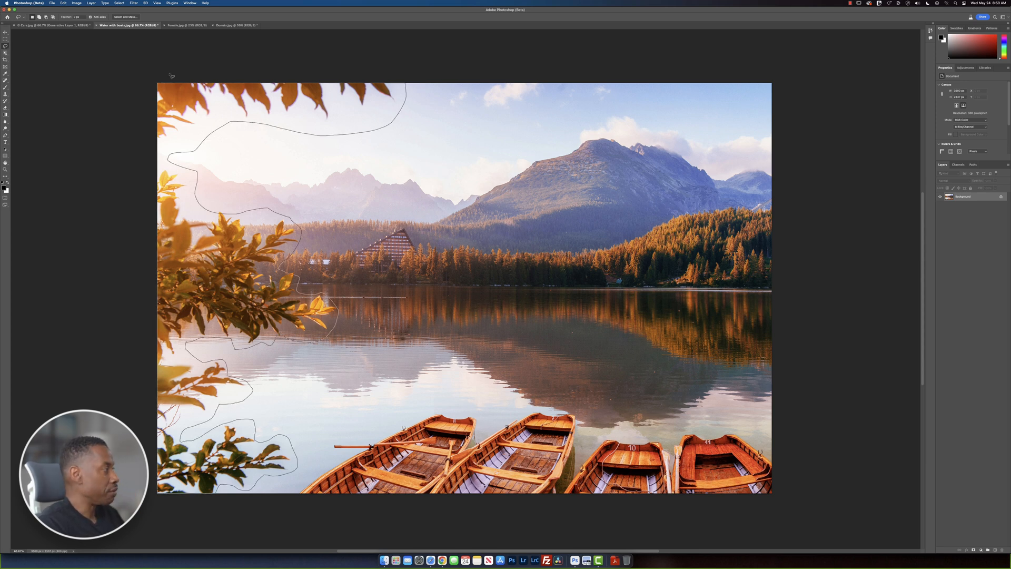
pyautogui.moveTo(171, 75); pyautogui.dragTo(190, 82)
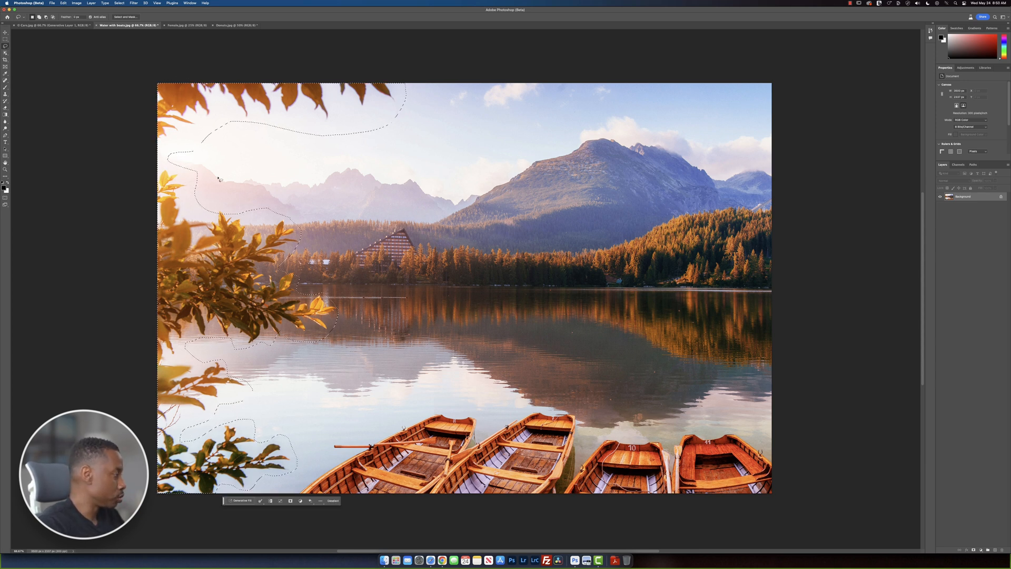
pyautogui.click(240, 501)
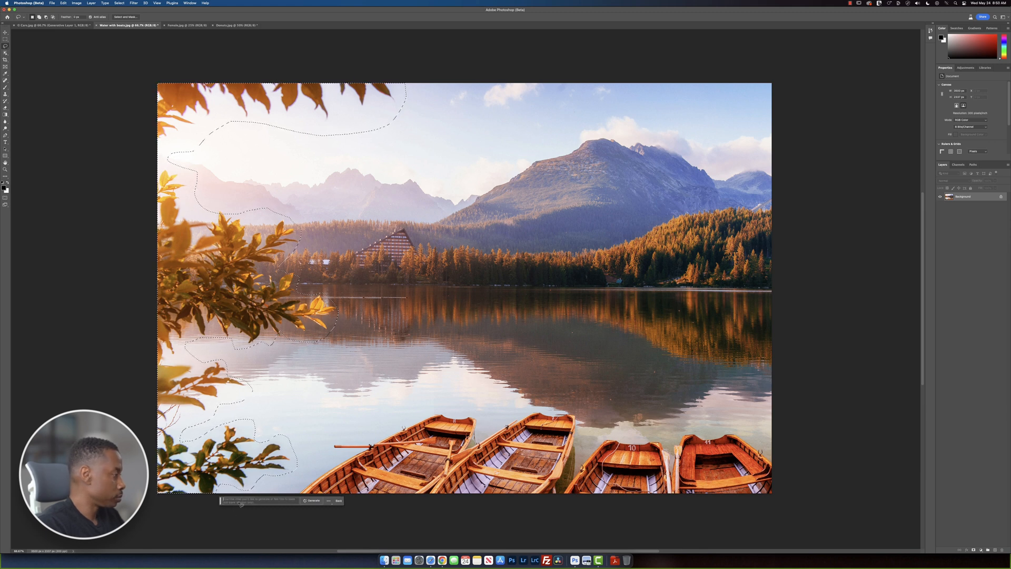
pyautogui.click(313, 501)
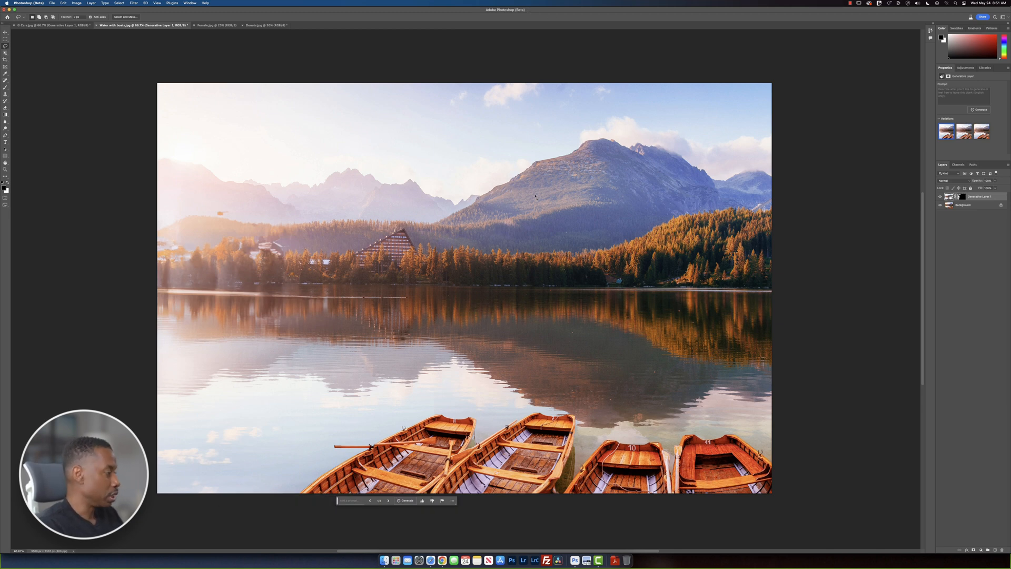
# Step: Review the three generated variations of the lake photo without the foliage
pyautogui.click(389, 501)
pyautogui.click(389, 501)
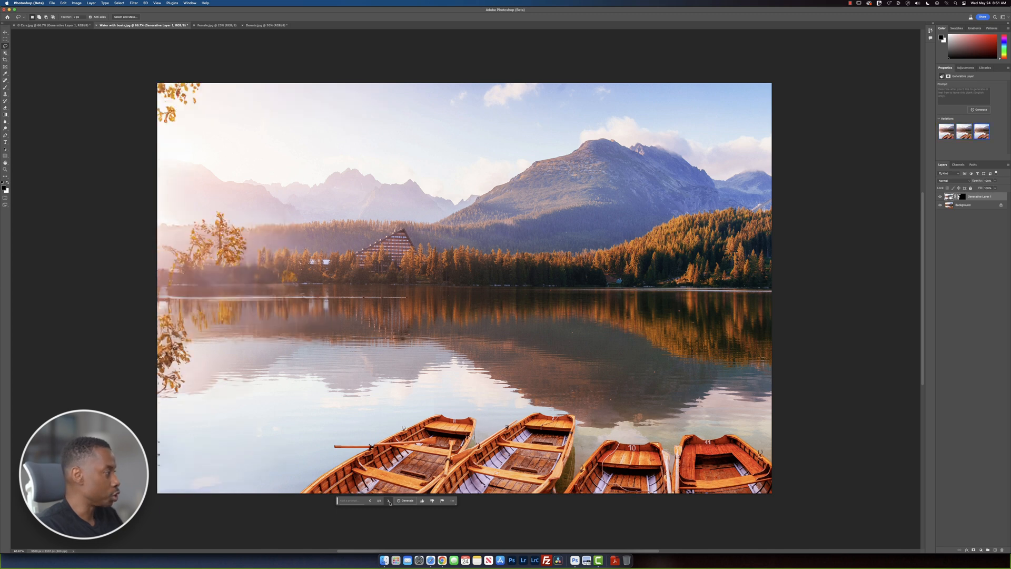
pyautogui.click(388, 501)
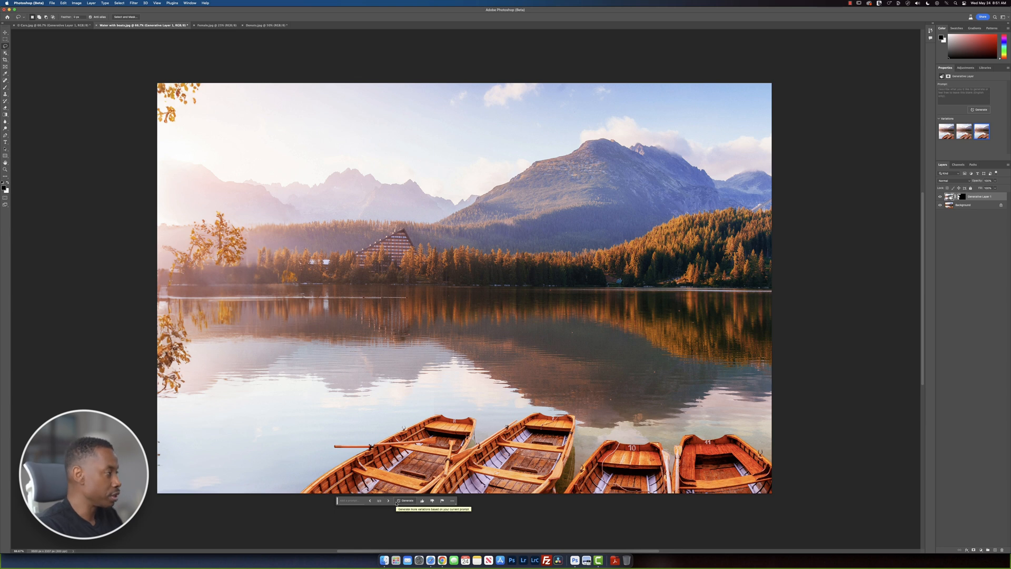
# Step: Generate another set of variations for the foliage removal and choose the third of the new results
pyautogui.click(403, 501)
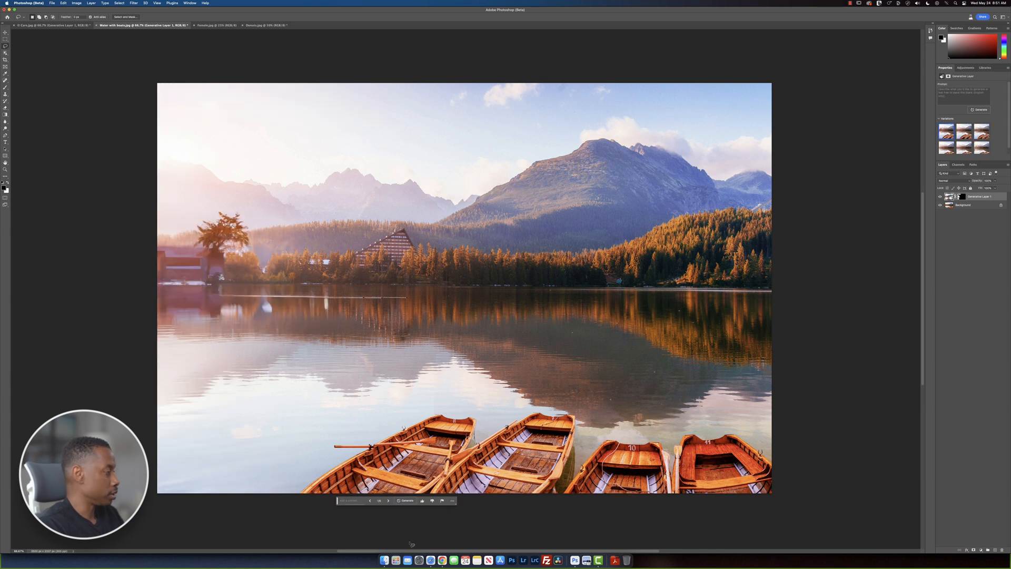
pyautogui.click(387, 501)
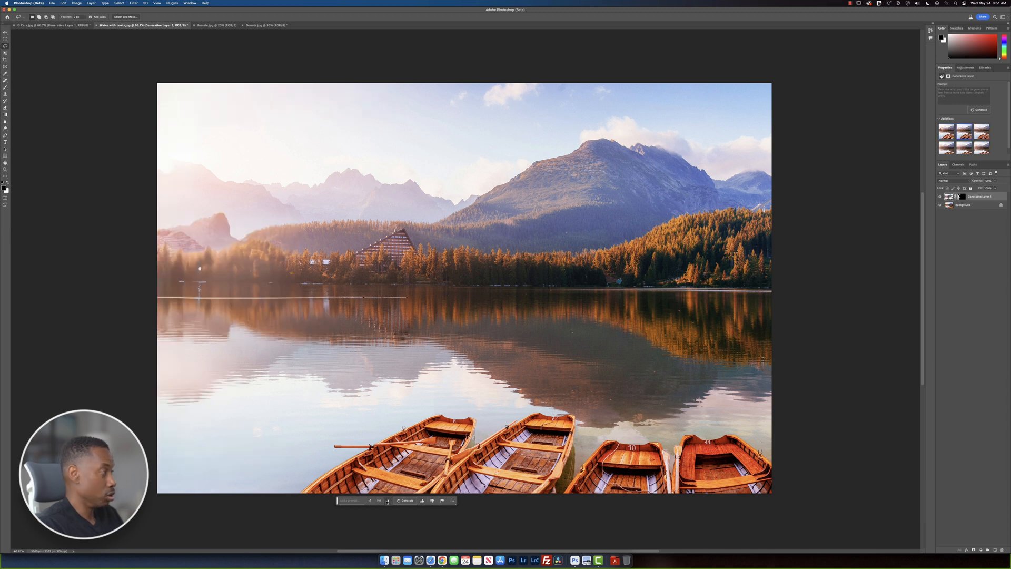
pyautogui.click(388, 501)
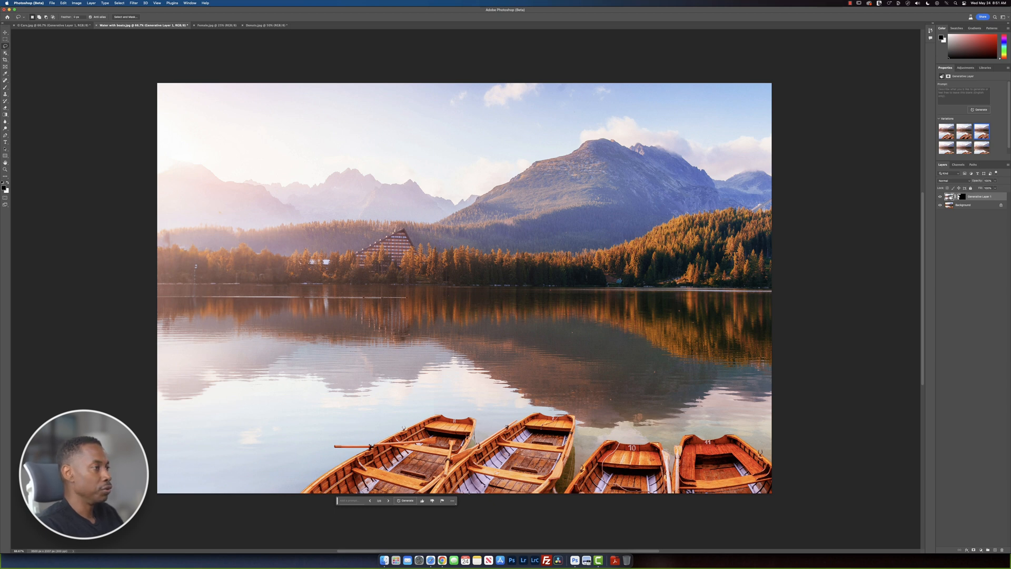
# Step: Compare the lake photo before and after the removal by toggling the visibility of the generative layer
pyautogui.click(939, 197)
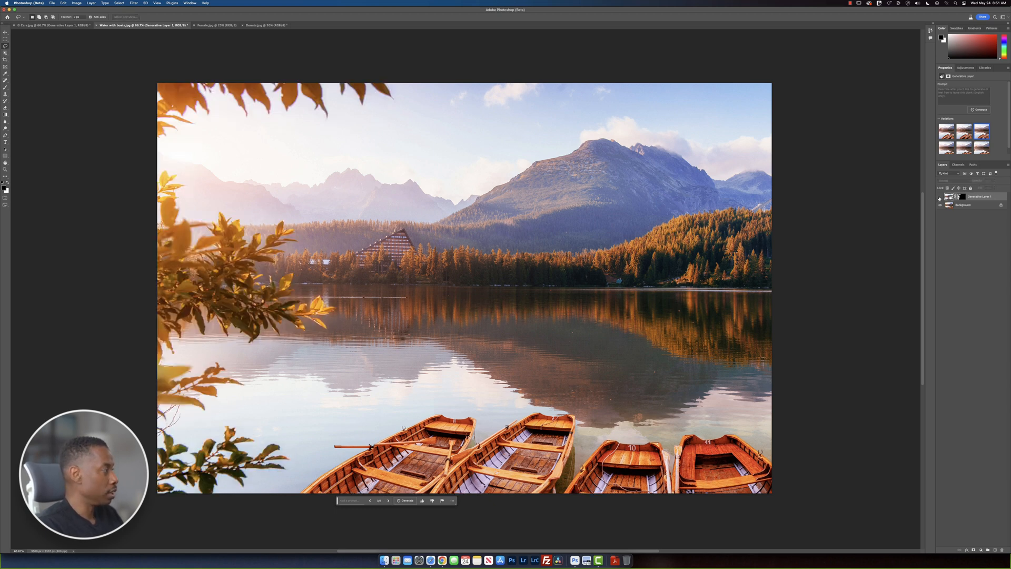
pyautogui.click(940, 197)
pyautogui.click(940, 197)
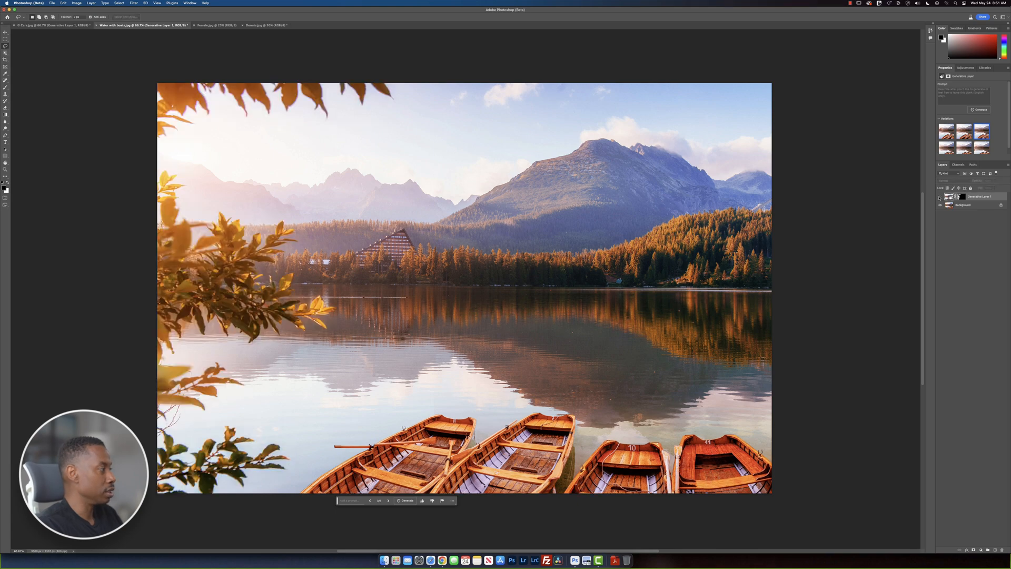
pyautogui.click(940, 197)
pyautogui.click(940, 197)
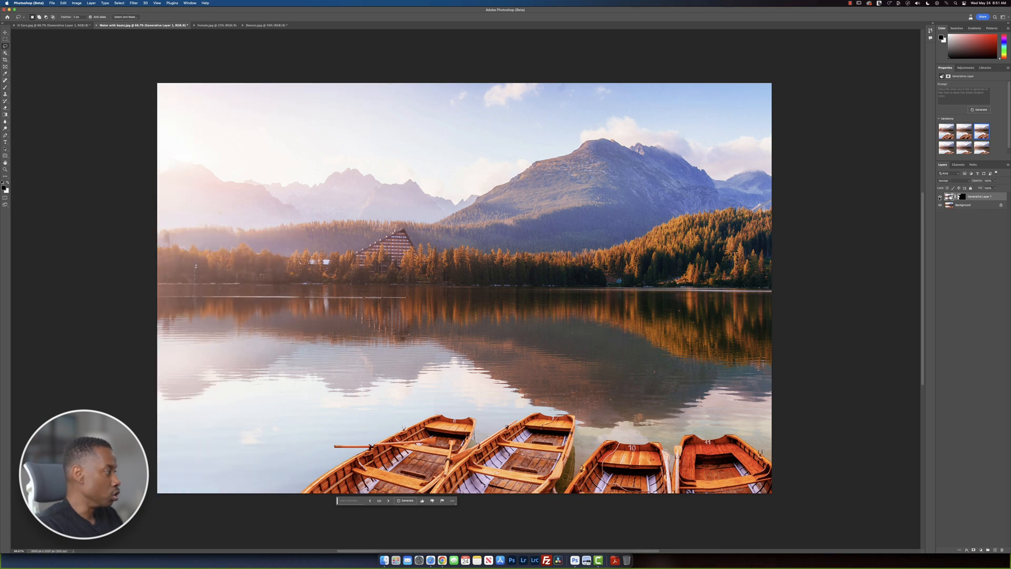
pyautogui.click(940, 197)
pyautogui.click(940, 197)
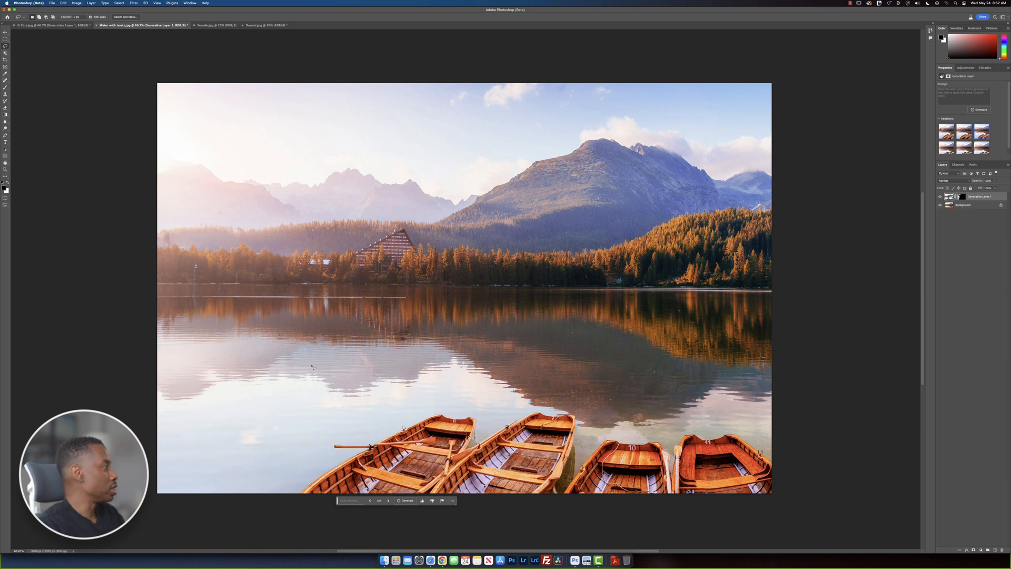
# Step: In the portrait of the woman in the café, extend the canvas with the Crop tool, adding empty space on both sides
pyautogui.click(217, 25)
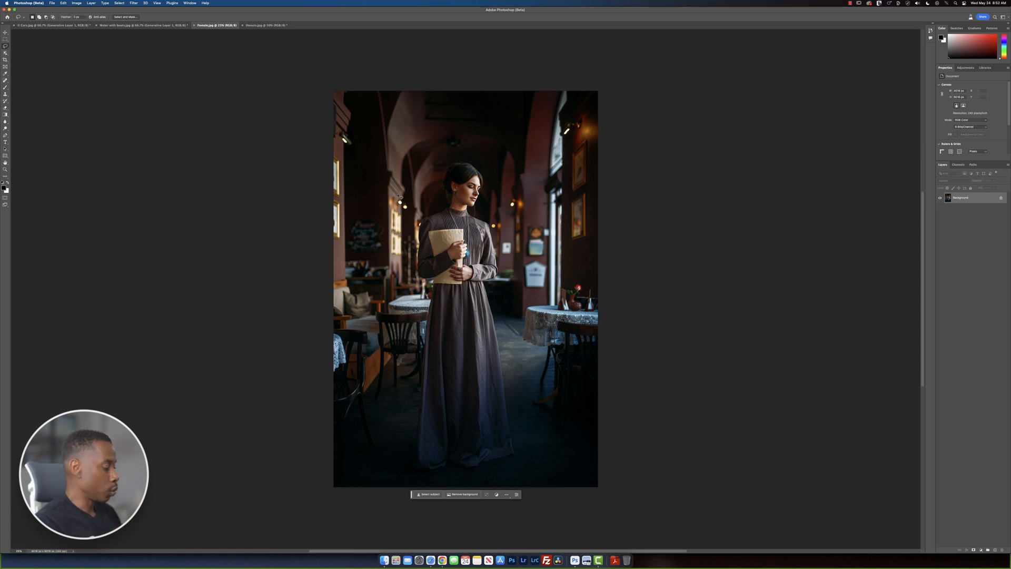
pyautogui.press('c')
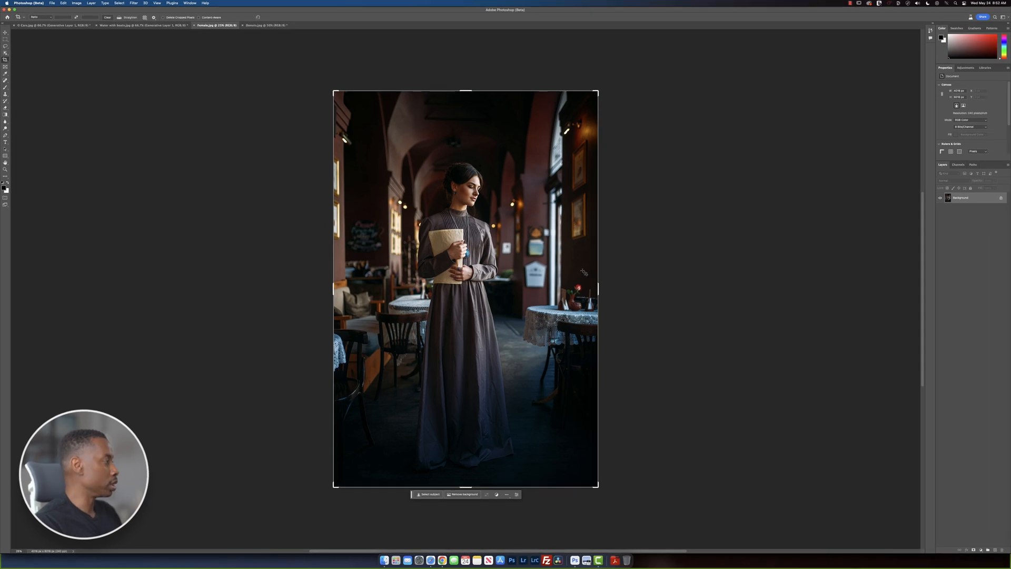
pyautogui.moveTo(334, 289); pyautogui.dragTo(267, 294)
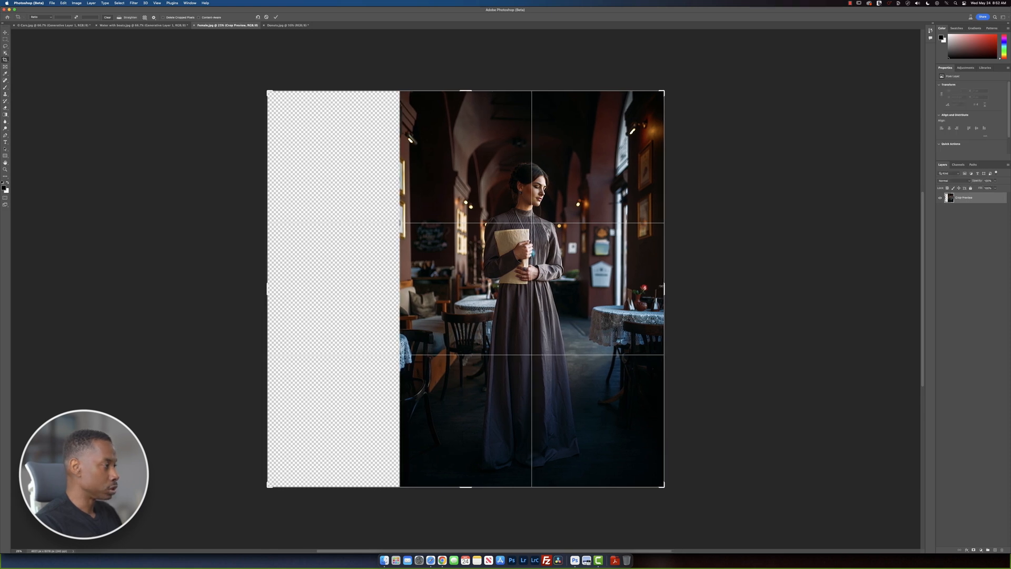
pyautogui.moveTo(664, 287); pyautogui.dragTo(750, 282)
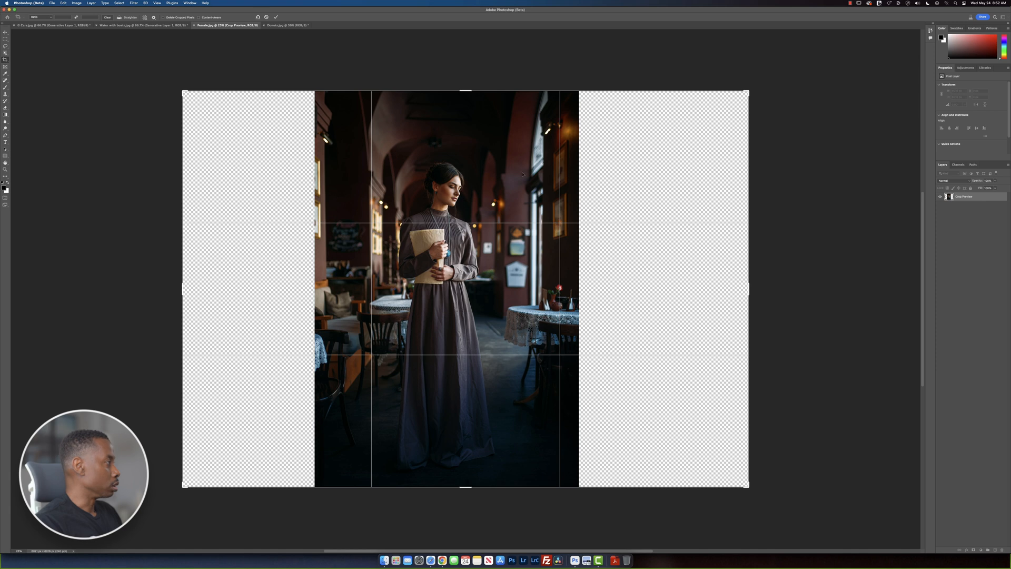
pyautogui.click(277, 18)
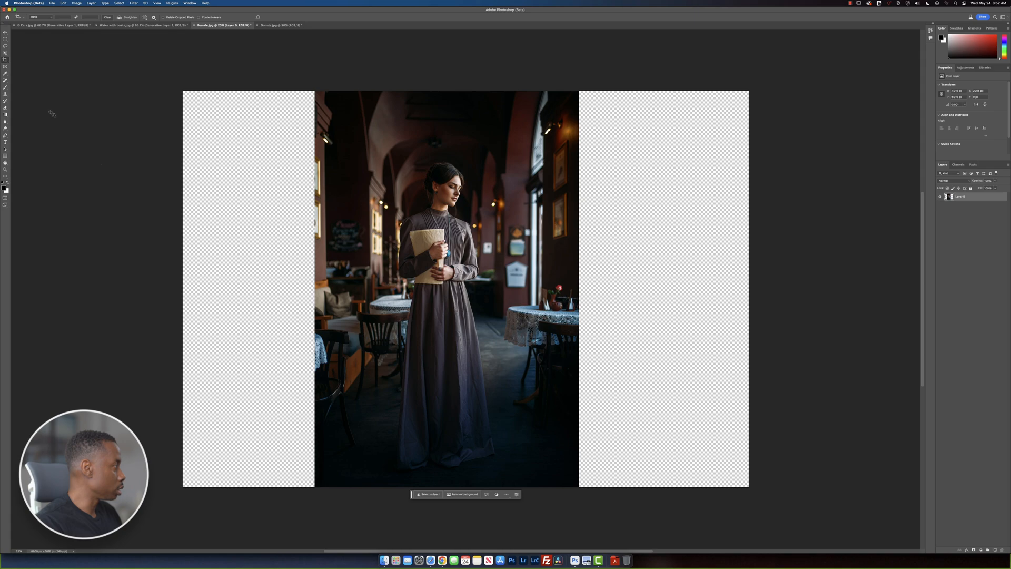
# Step: Select both empty side areas with the Rectangular Marquee, slightly overlapping the photo, and fill them with Generative Fill using no prompt
pyautogui.click(5, 39)
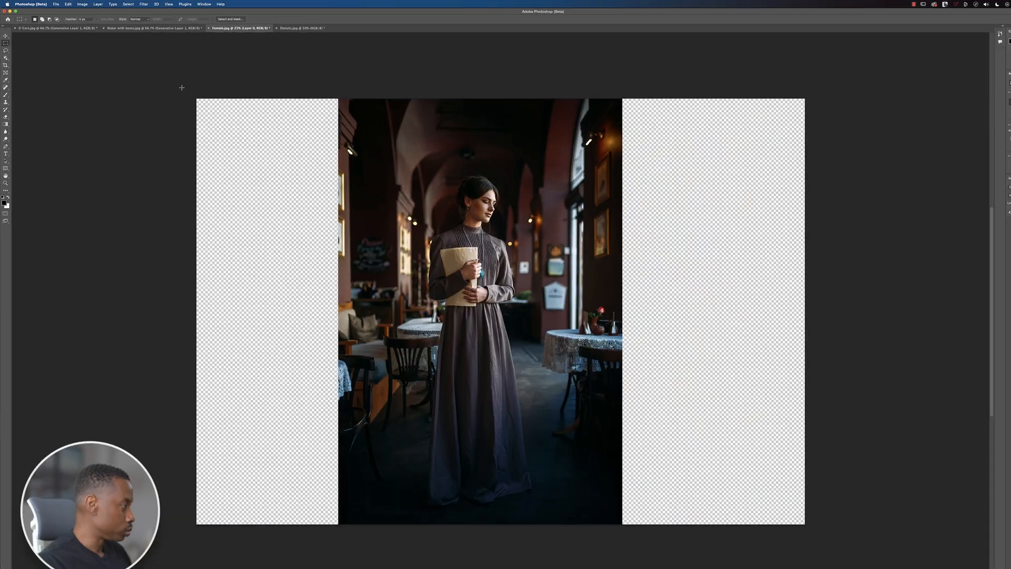
pyautogui.moveTo(361, 184); pyautogui.dragTo(602, 568)
pyautogui.moveTo(300, 383); pyautogui.dragTo(317, 493)
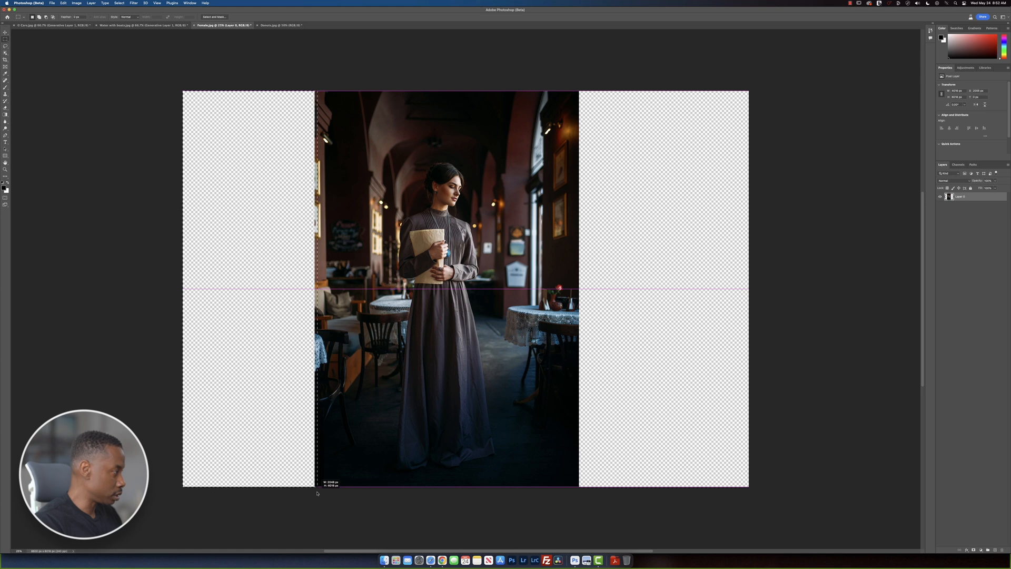
pyautogui.moveTo(317, 493); pyautogui.dragTo(317, 493)
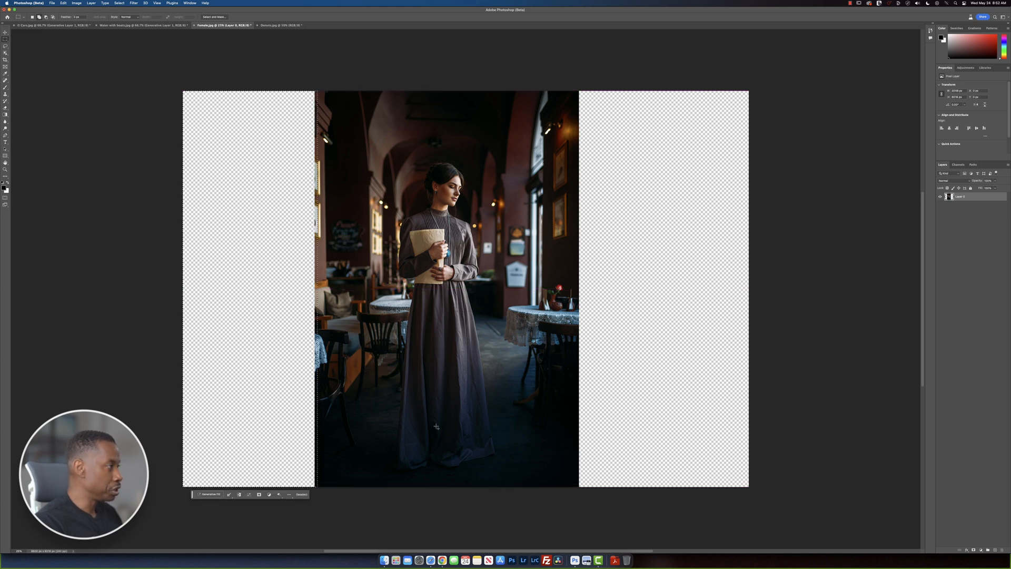
pyautogui.moveTo(577, 91); pyautogui.dragTo(770, 487)
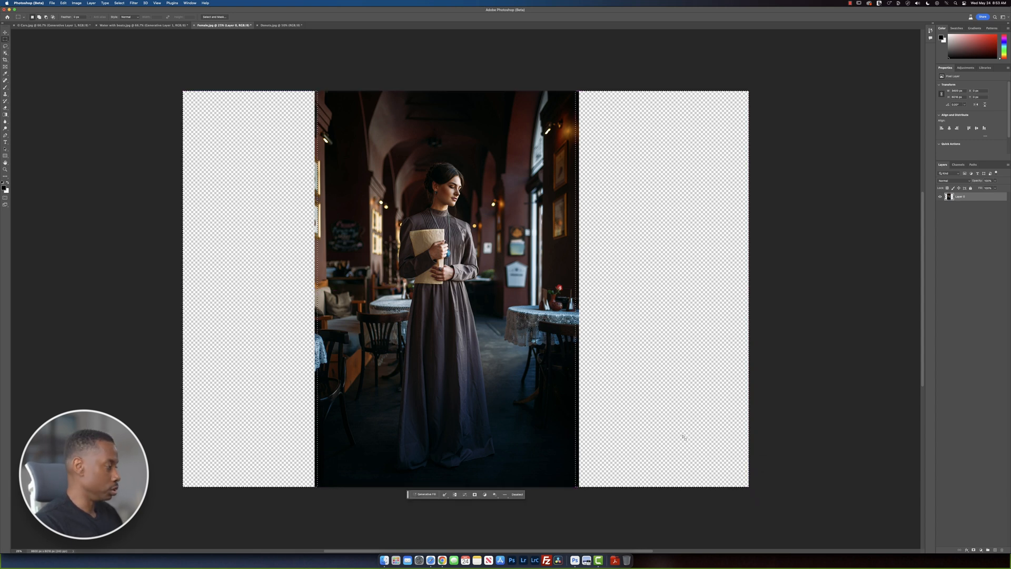
pyautogui.click(426, 495)
pyautogui.click(495, 494)
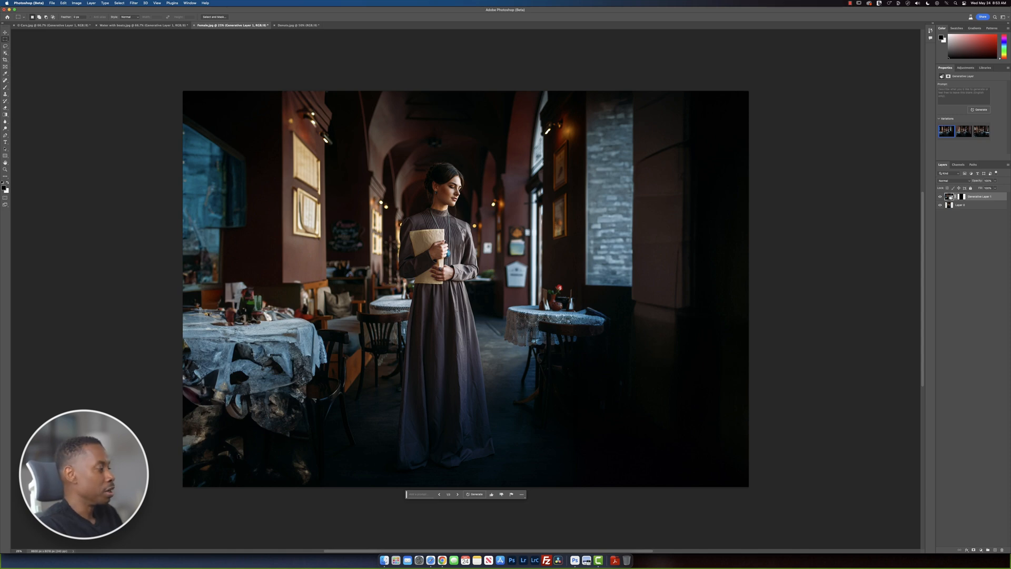
# Step: Review the three café extensions, generate another set of variations, and switch to the second of the new results
pyautogui.scroll(-1, 264, 373)
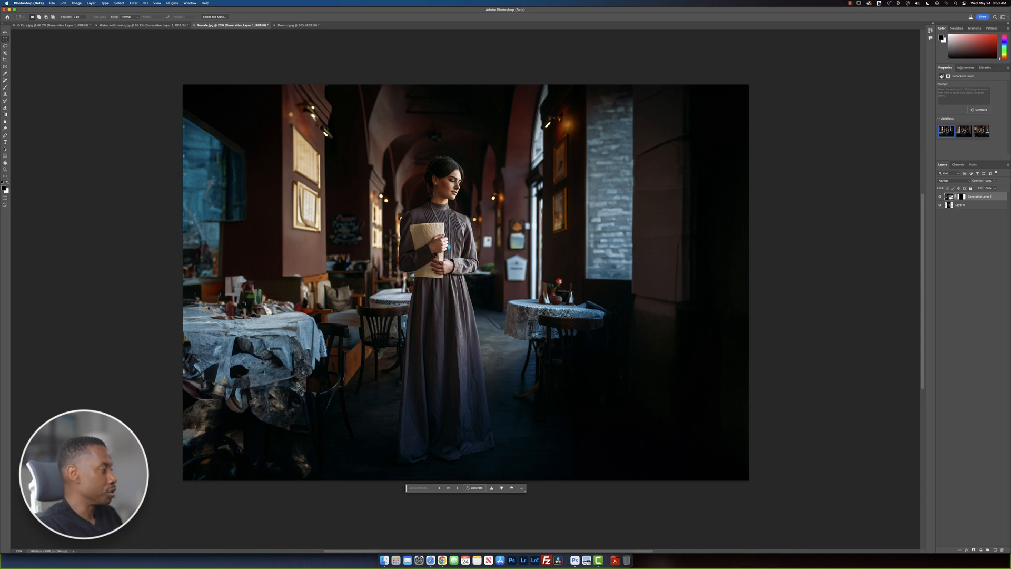
pyautogui.click(457, 490)
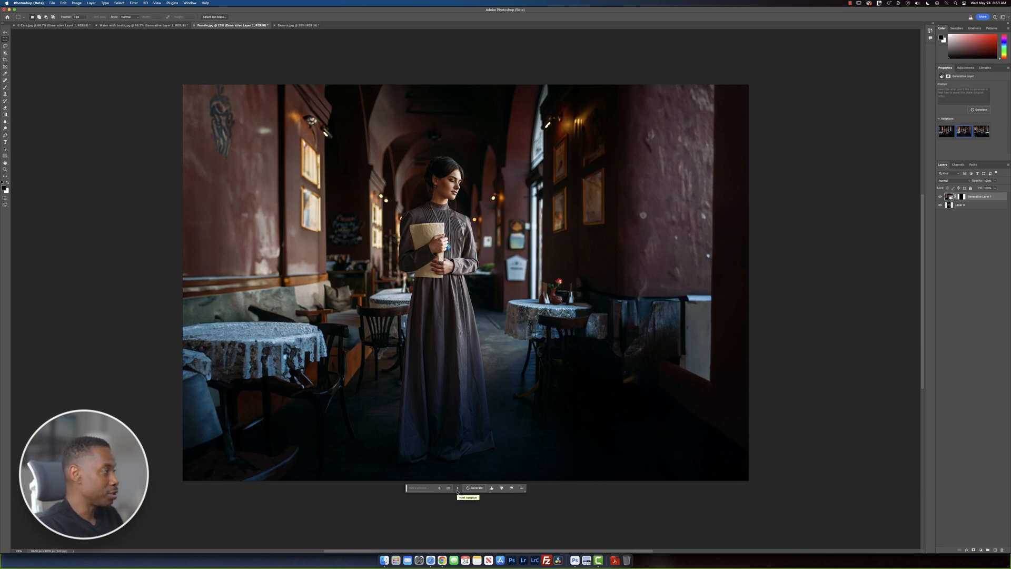
pyautogui.click(457, 489)
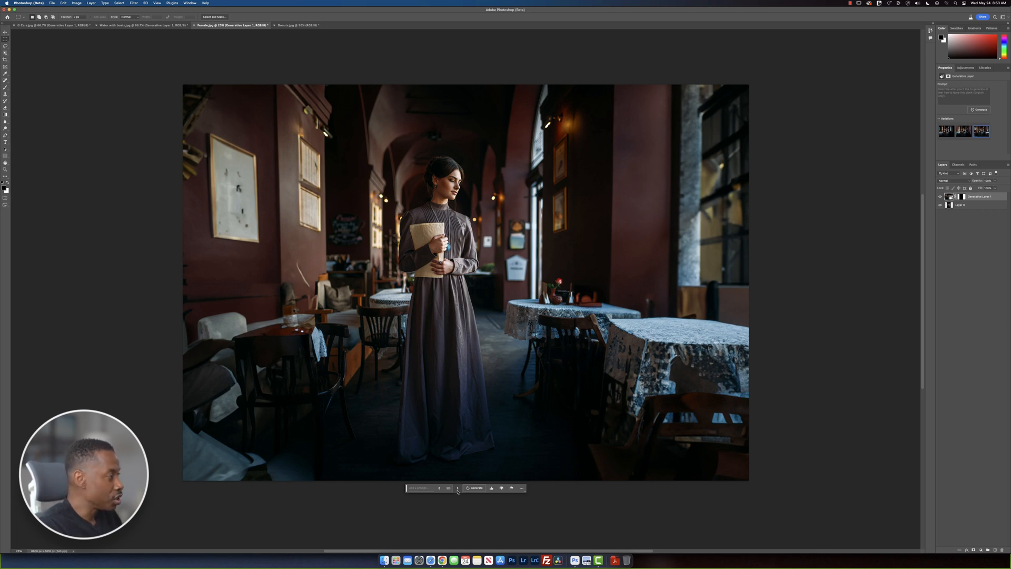
pyautogui.click(474, 488)
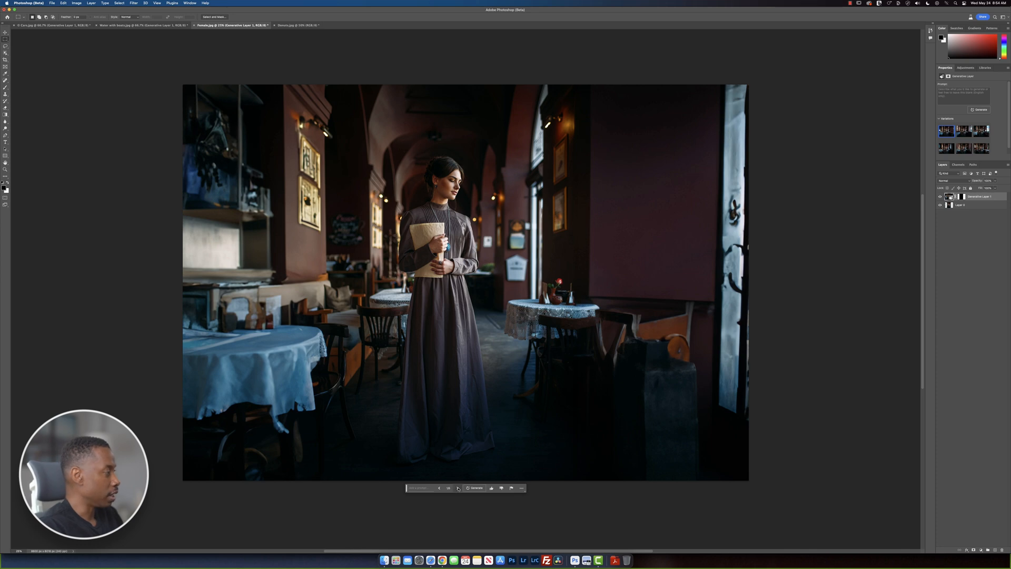
pyautogui.click(458, 488)
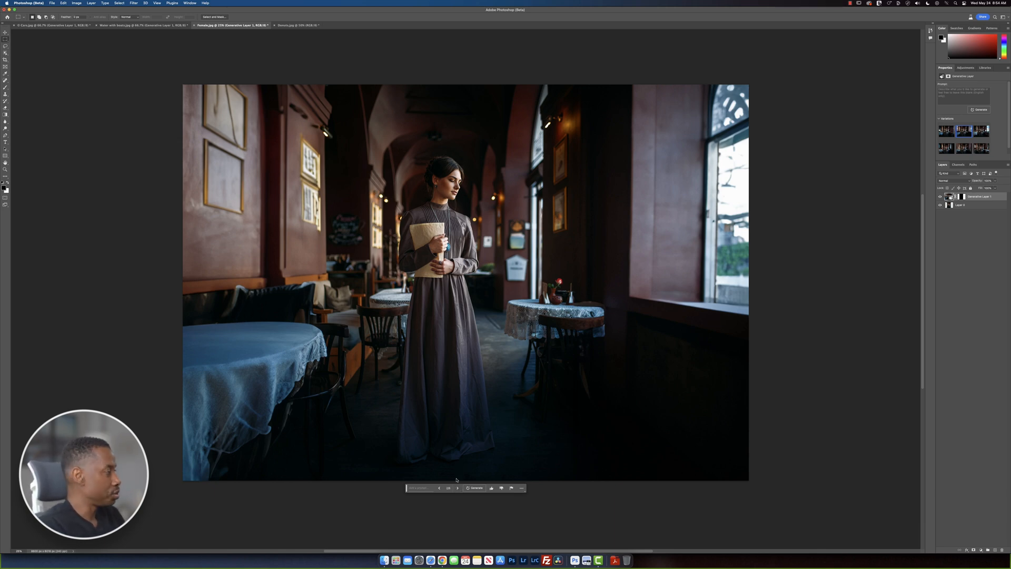
# Step: Look through the remaining café extension variations and return to the second one, with the tall window beside the dark wall
pyautogui.click(457, 488)
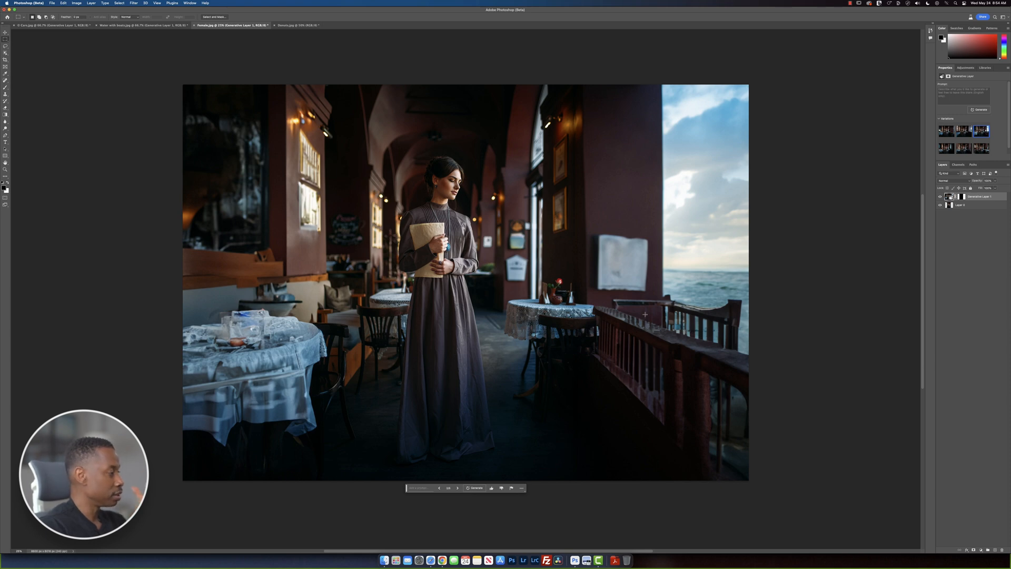
pyautogui.click(457, 488)
pyautogui.click(457, 488)
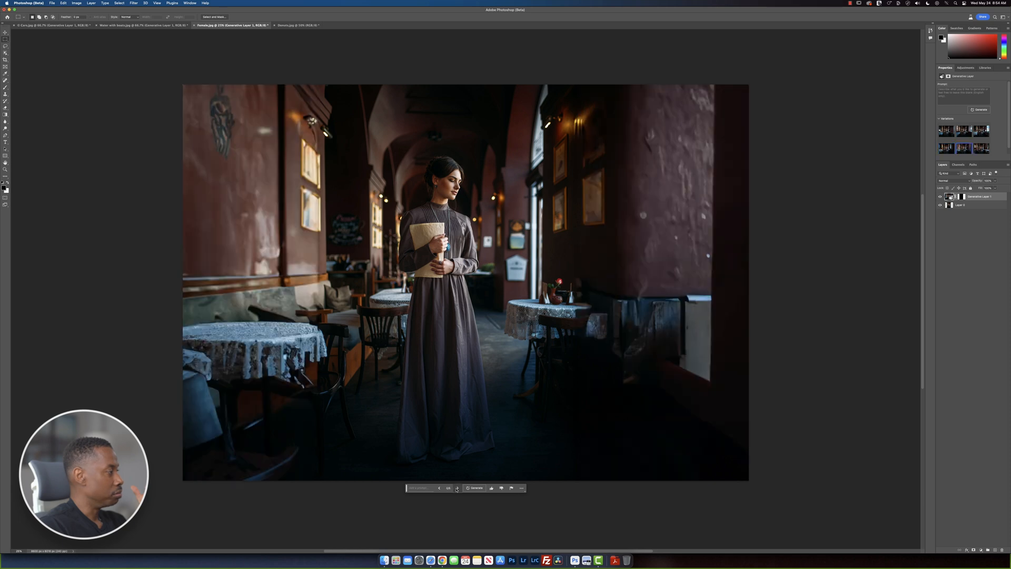
pyautogui.click(457, 488)
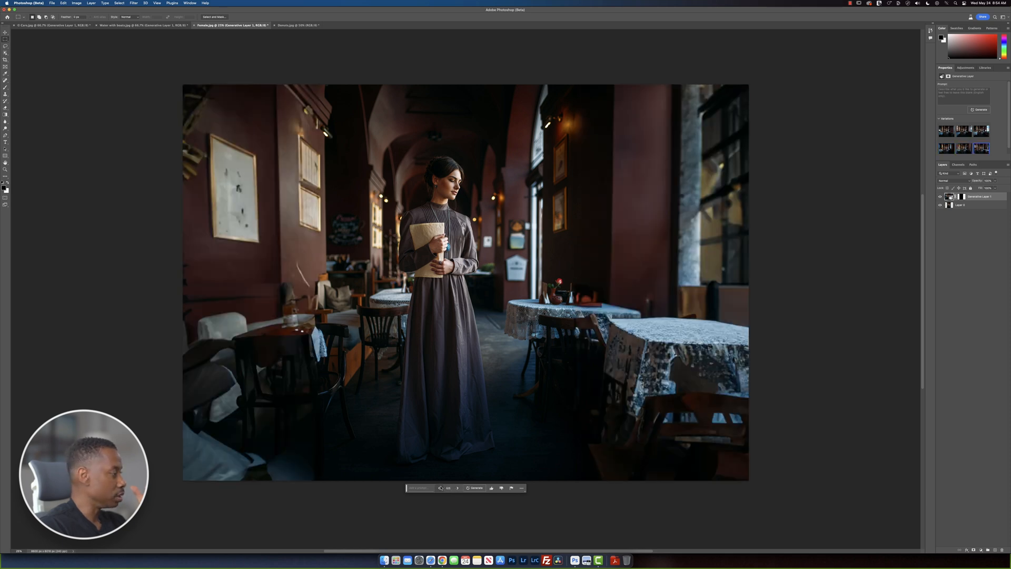
pyautogui.click(440, 488)
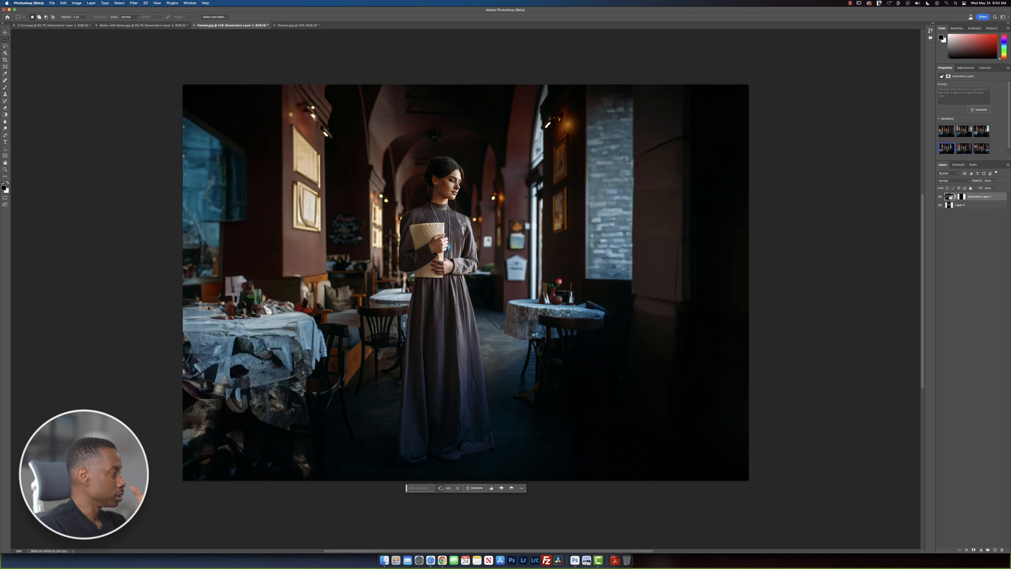
pyautogui.click(441, 488)
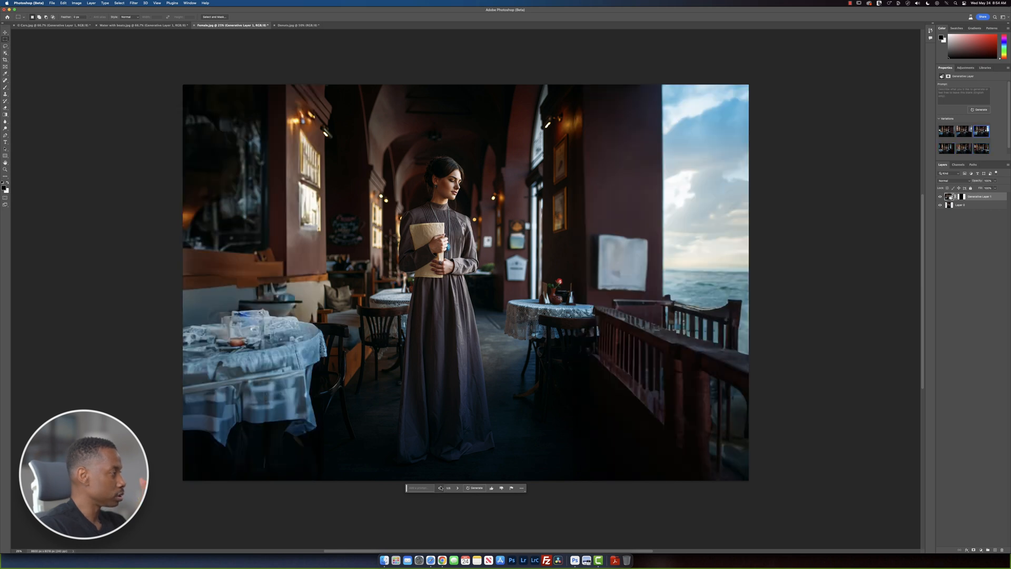
pyautogui.click(441, 488)
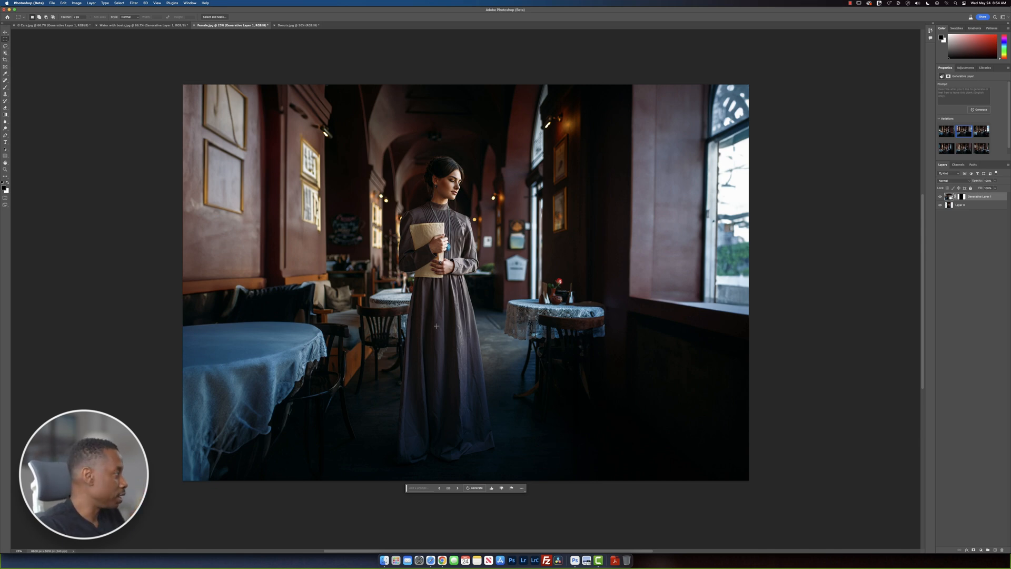
# Step: Regenerate the café area left of the woman using a rectangular selection and Generative Fill without a prompt, choosing the third variation
pyautogui.moveTo(169, 76); pyautogui.dragTo(355, 501)
pyautogui.click(229, 488)
pyautogui.click(301, 488)
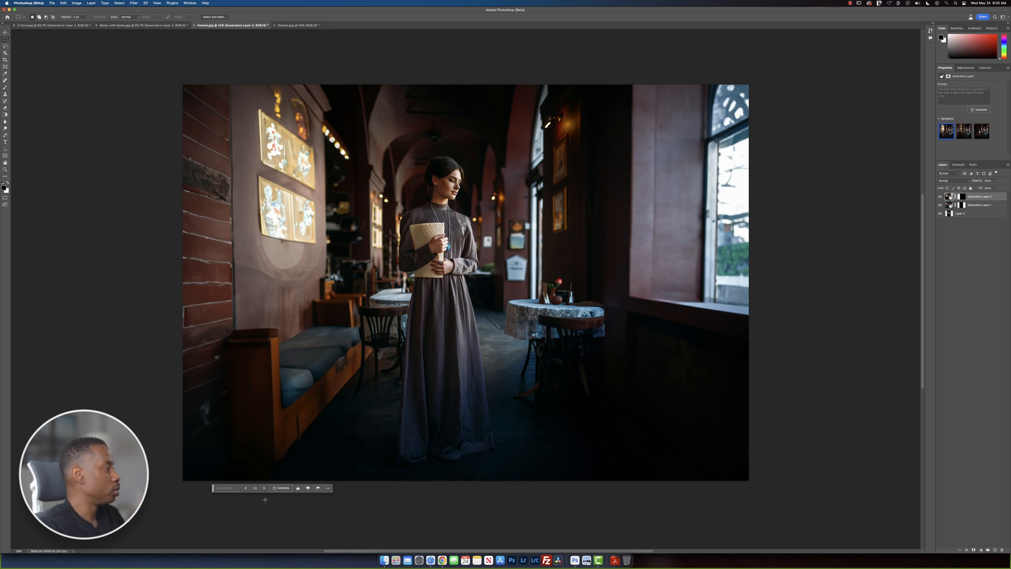
pyautogui.click(263, 487)
pyautogui.click(264, 488)
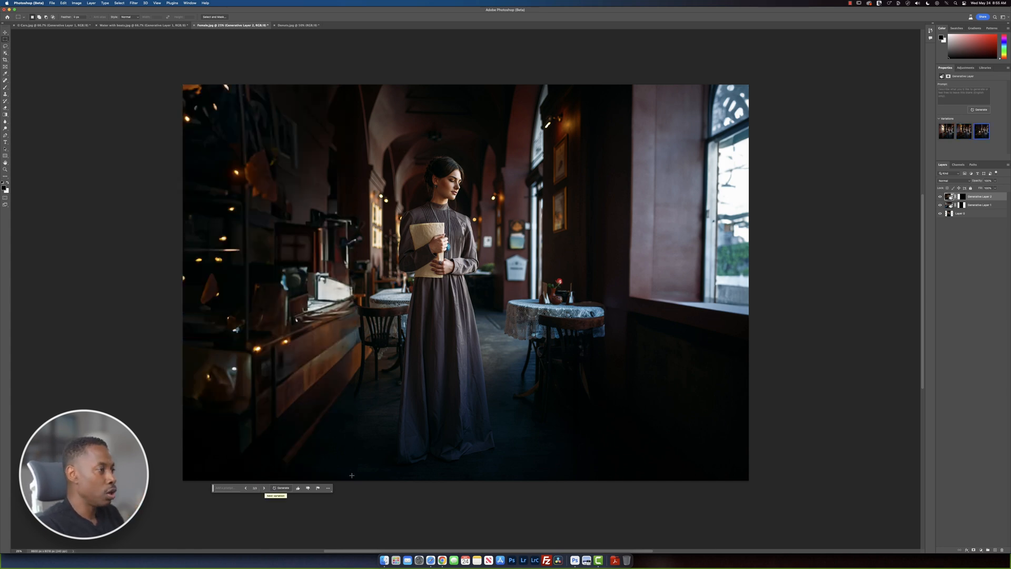
# Step: Compare the original portrait with the extended café scene by isolating the photo layer and showing the generative layers one by one
pyautogui.scroll(-5, 804, 249)
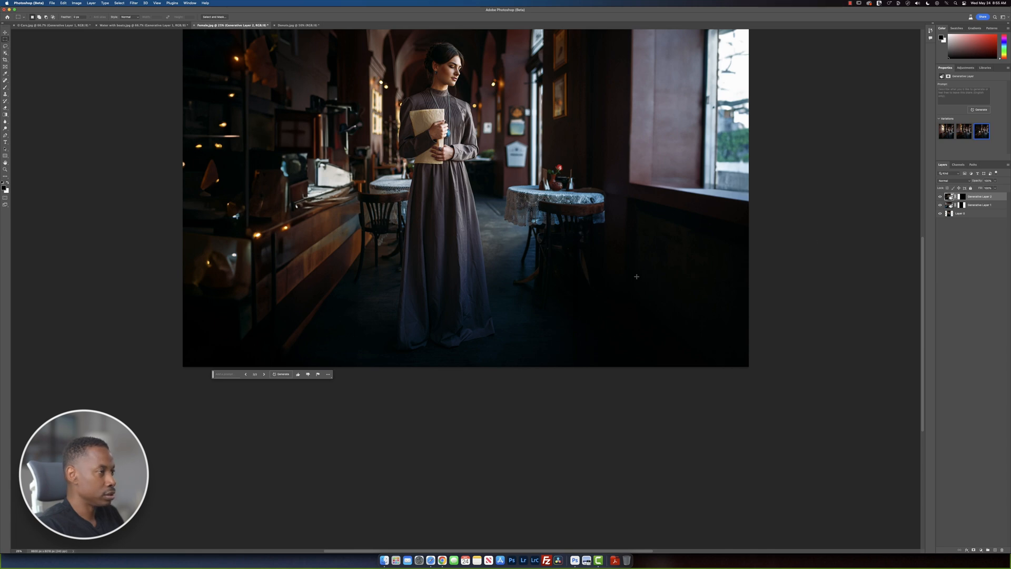
pyautogui.scroll(1, 637, 276)
pyautogui.keyDown('alt'); pyautogui.click(940, 214); pyautogui.keyUp('alt')
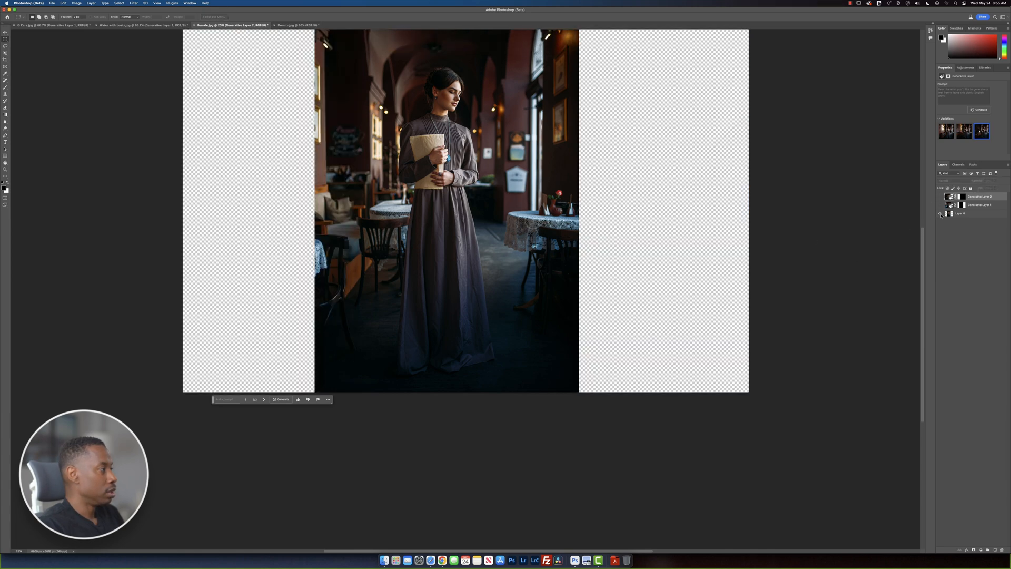
pyautogui.scroll(4, 715, 262)
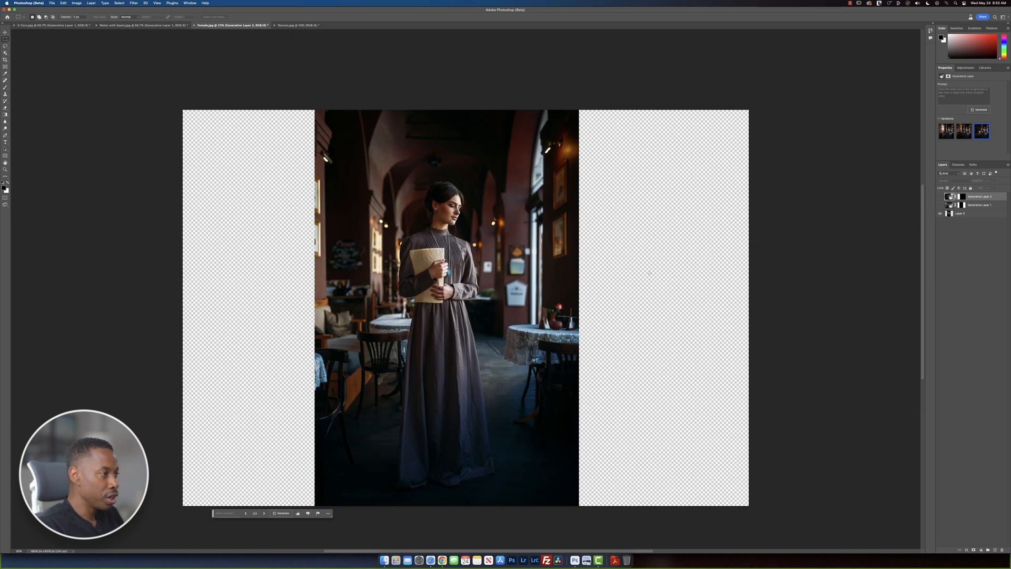
pyautogui.scroll(-1, 662, 279)
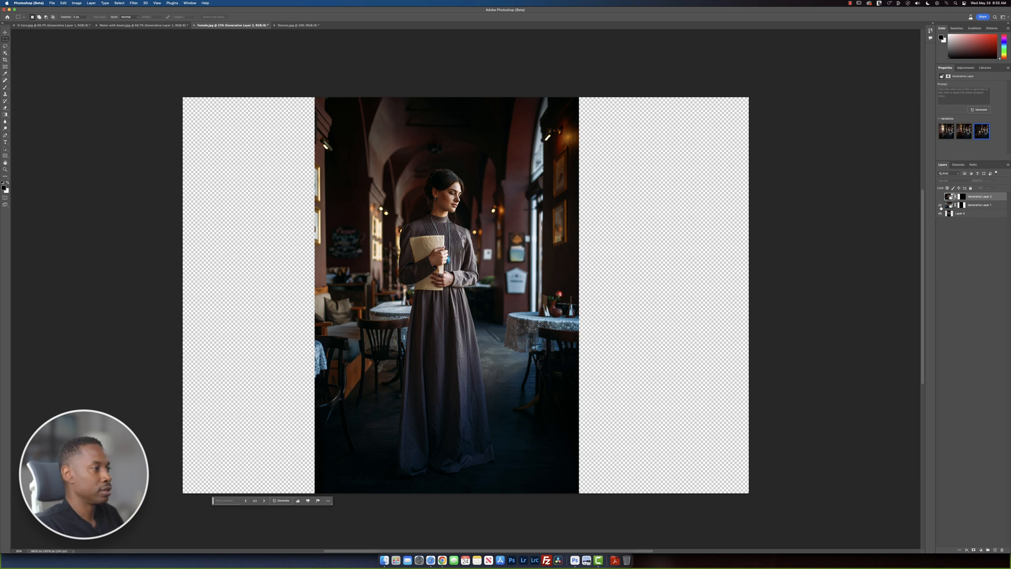
pyautogui.click(941, 206)
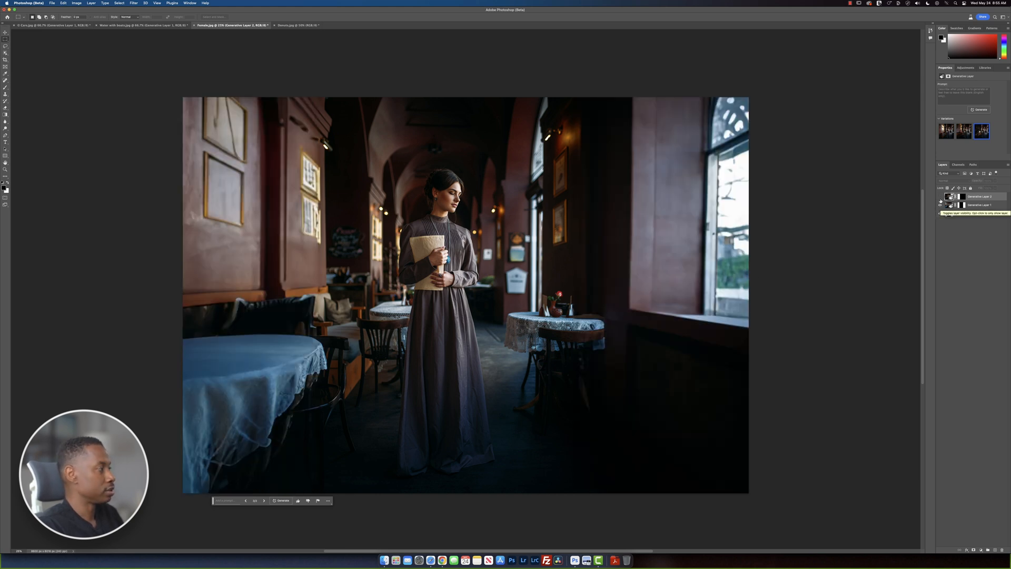
pyautogui.click(941, 196)
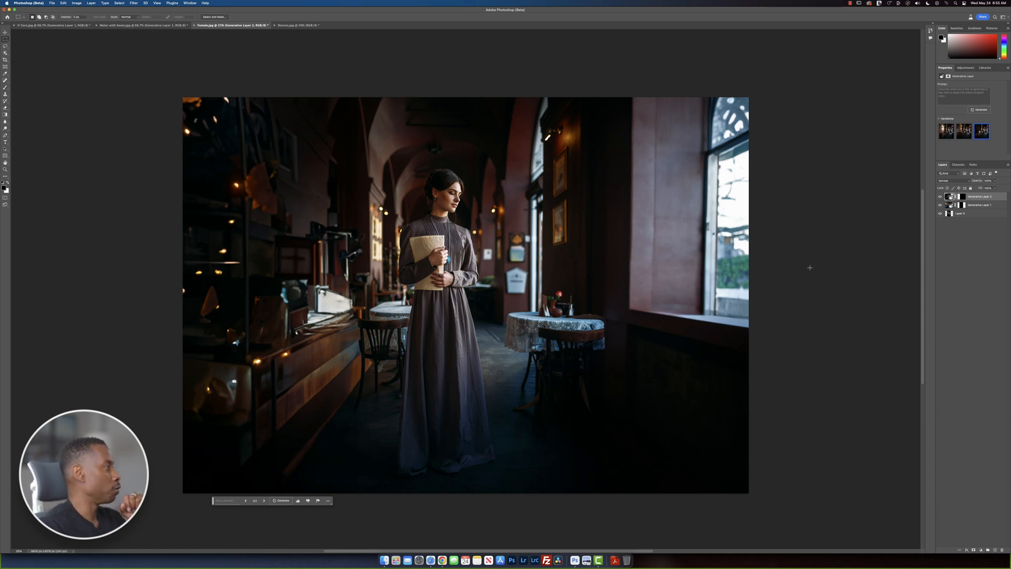
# Step: In the donut photo, generate "vanilla ice cream" in a tall rectangular selection left of the coffee cup and choose the third variation
pyautogui.click(297, 26)
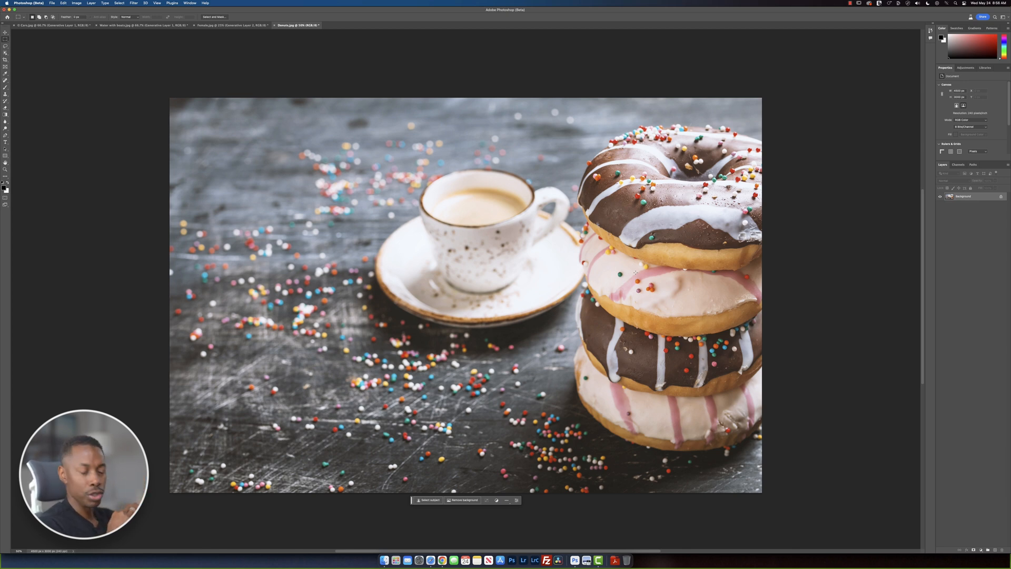
pyautogui.press('l')
pyautogui.press('m')
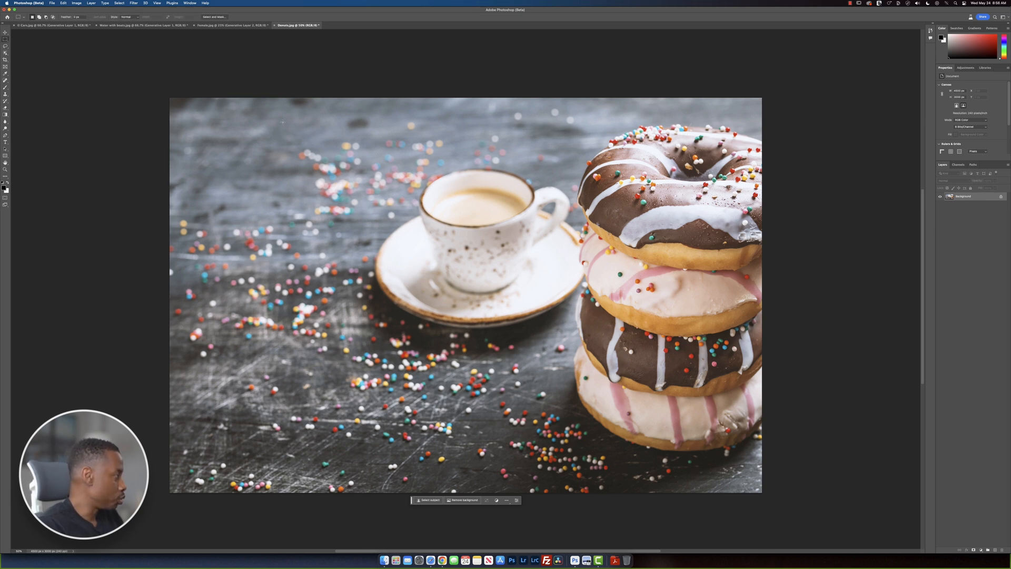
pyautogui.moveTo(197, 138); pyautogui.dragTo(361, 445)
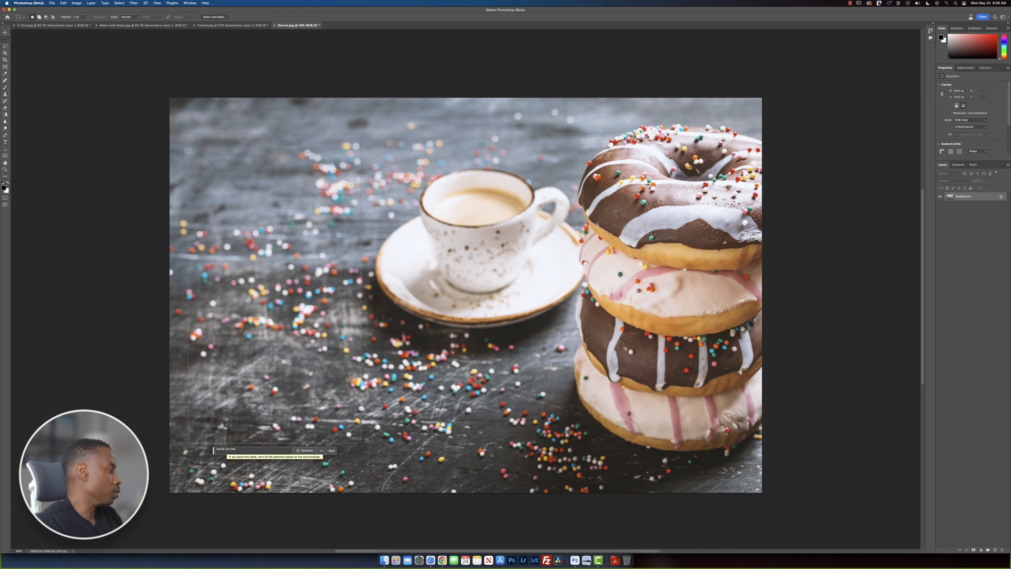
pyautogui.click(299, 453)
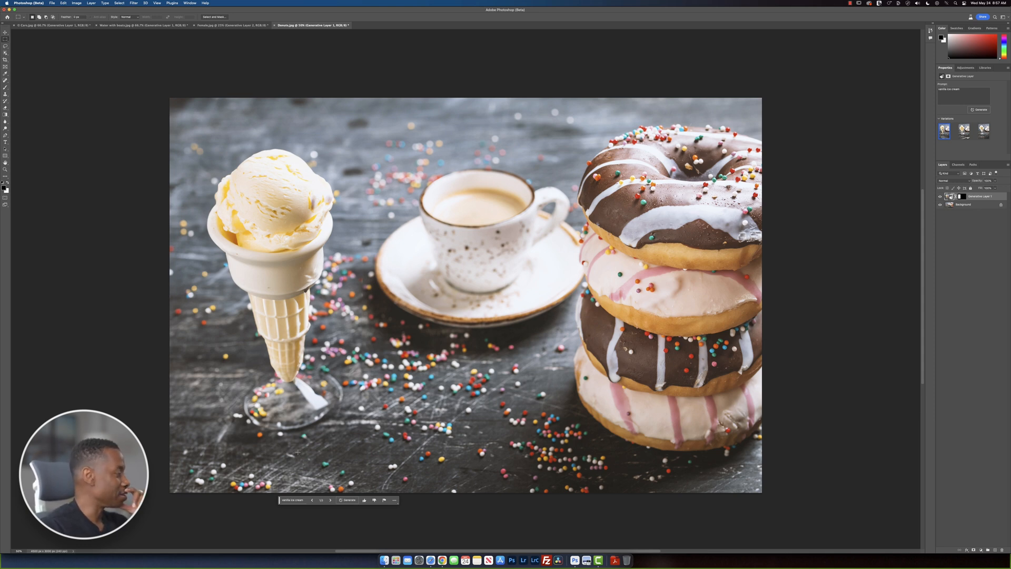
pyautogui.click(331, 501)
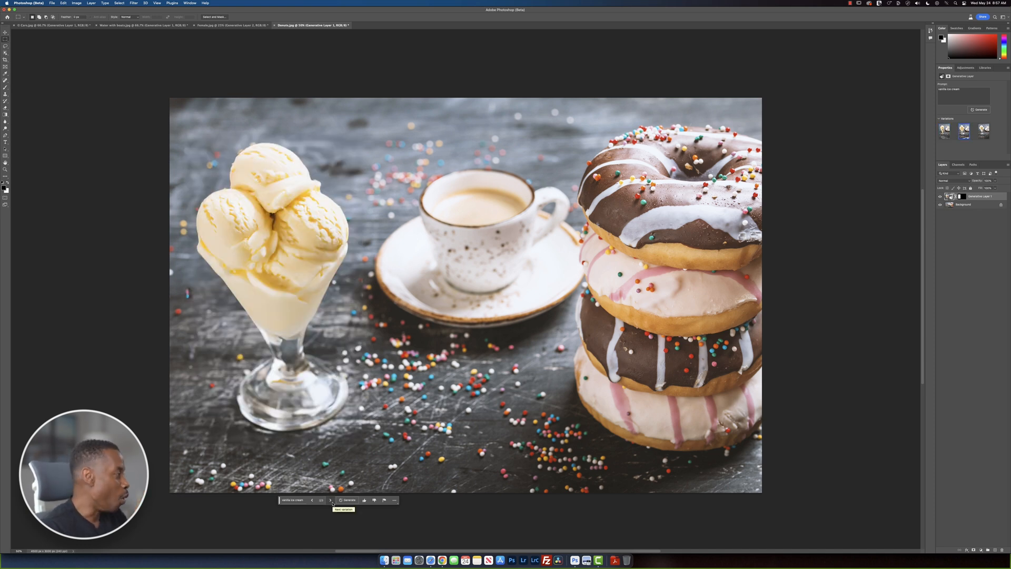
pyautogui.click(331, 500)
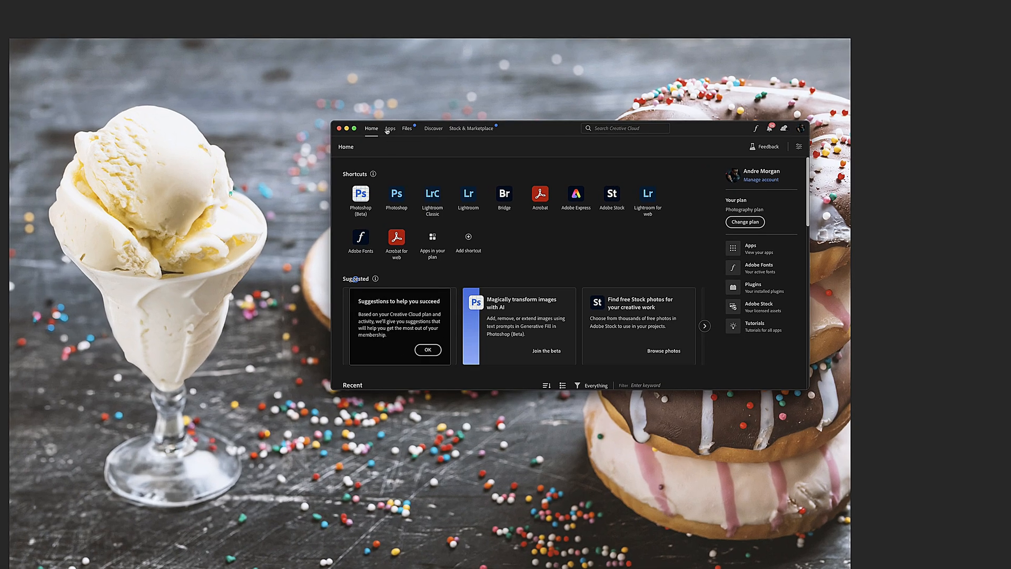
# Step: In the Creative Cloud app, view the Beta apps category of the application list
pyautogui.click(388, 130)
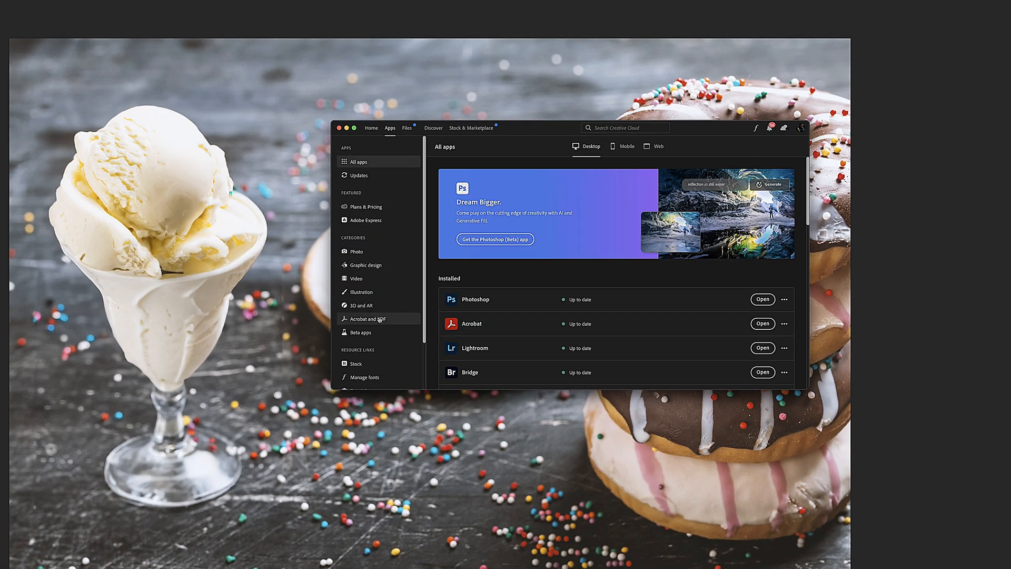
pyautogui.click(361, 332)
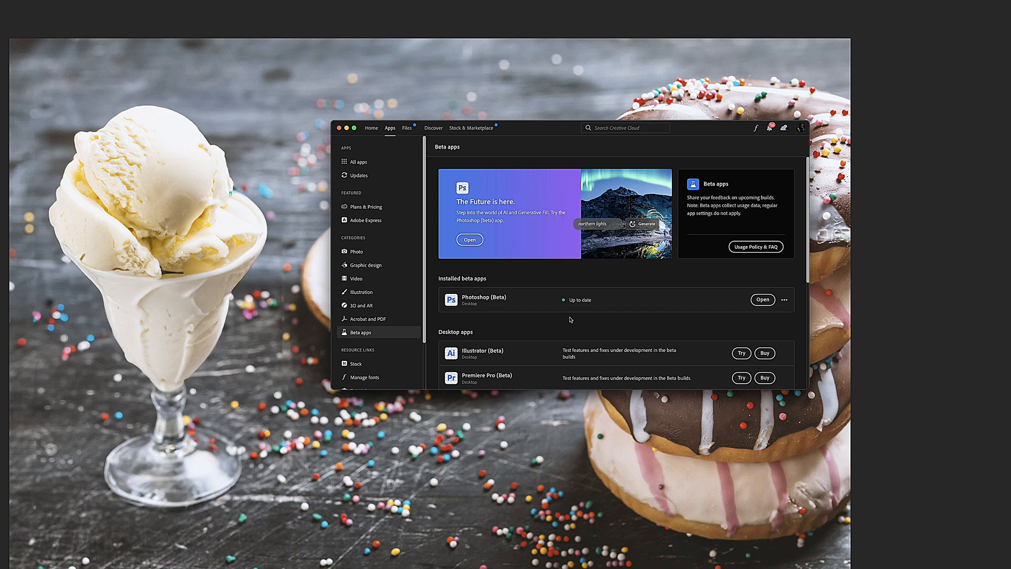